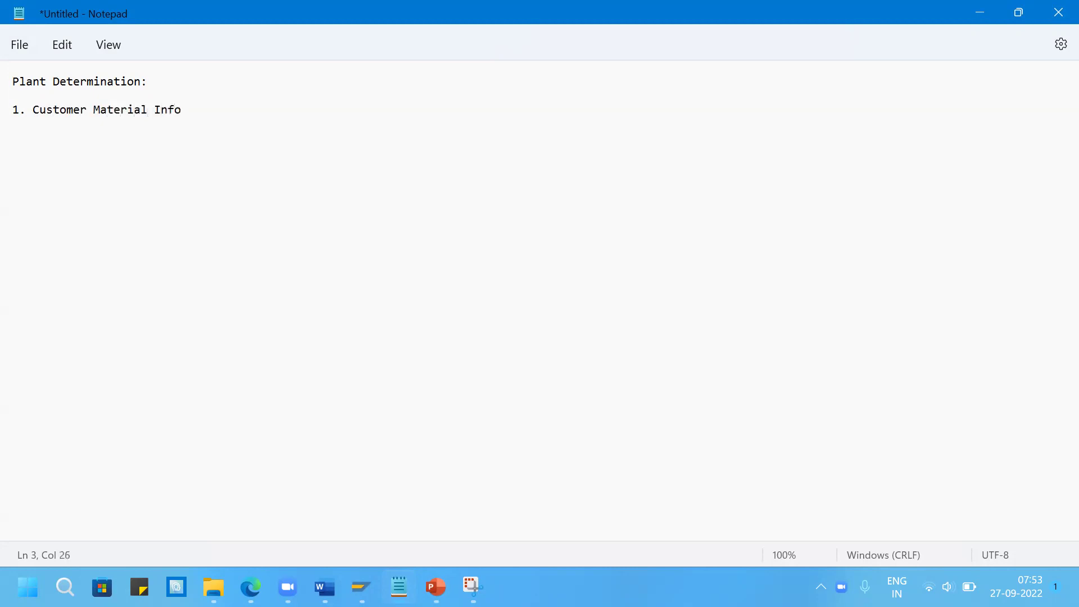
- Complete the first list entry as "Customer Material Information Record - CMIR" and add "2. Customer Master Data - CMD"
type("rmation Record - CMIR")
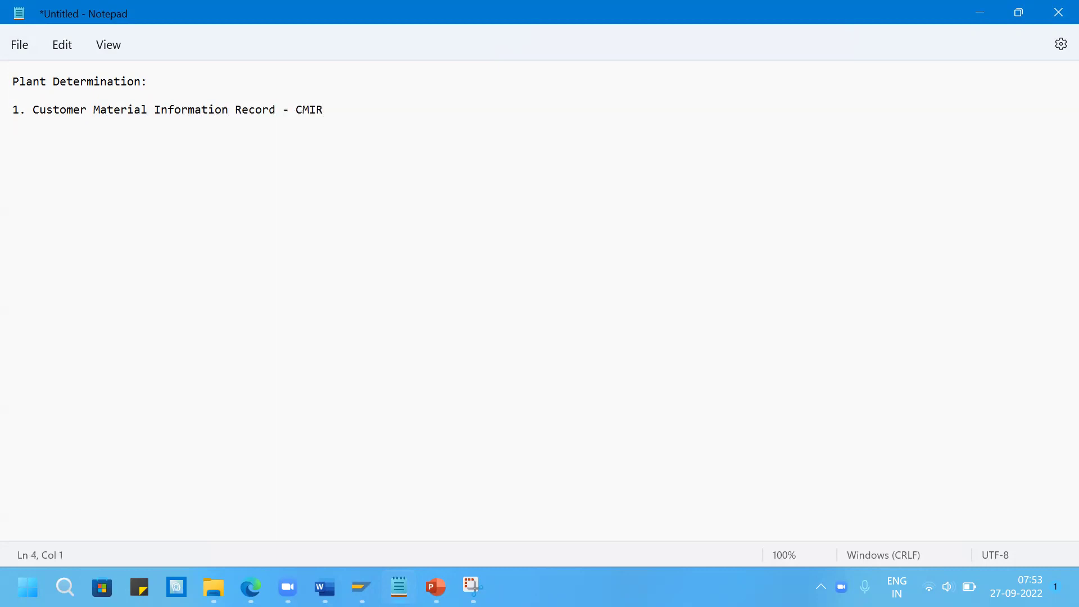
key("Return")
type("2. Customer Master Dta")
key("BackSpace")
key("BackSpace")
type("ata ")
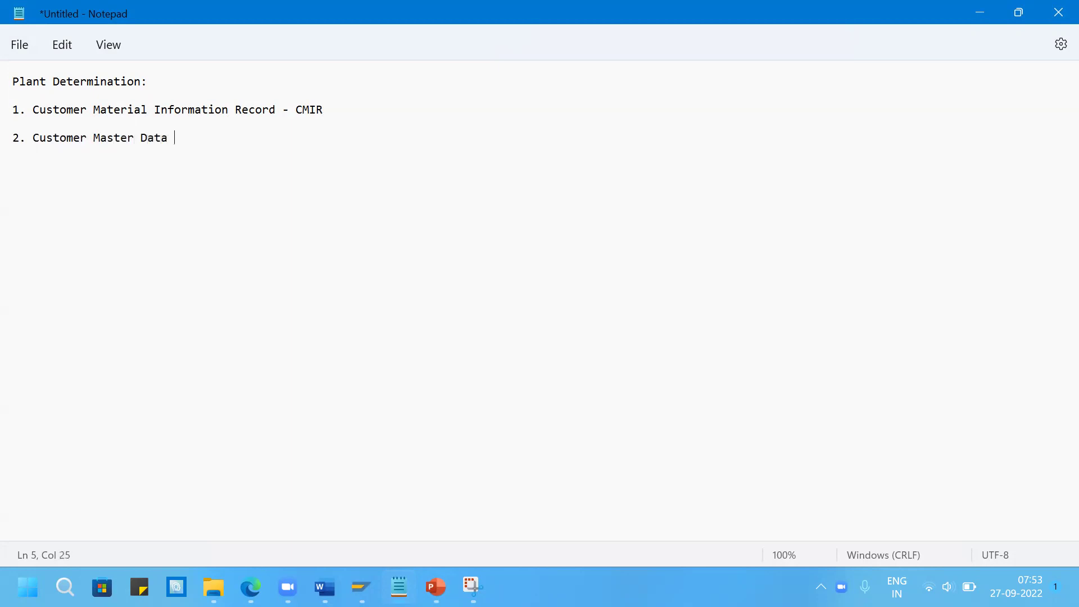
type("- CMD")
- Add a third list entry reading "3. Material Master Data - MMD"
key("Return")
key("Return")
type("3. Material Master Data ")
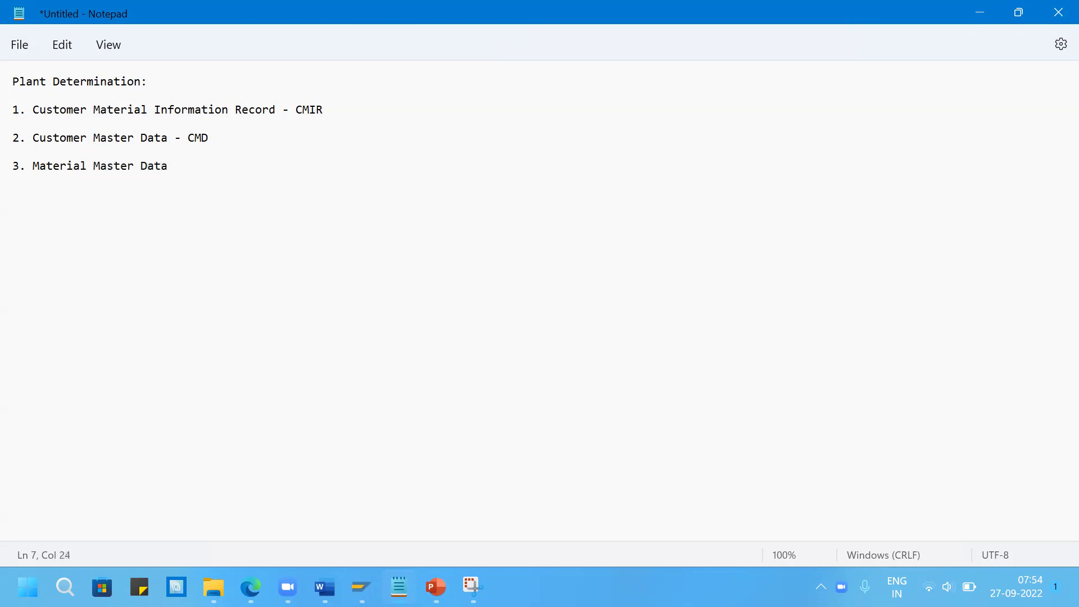
type("- MMD")
key("Return")
key("Return")
left_click(223, 138)
left_click(248, 166)
- Add below the list "If all the above places there is no plant means the user can determine the plant manually."
key("Return")
key("Return")
type("If all the above ")
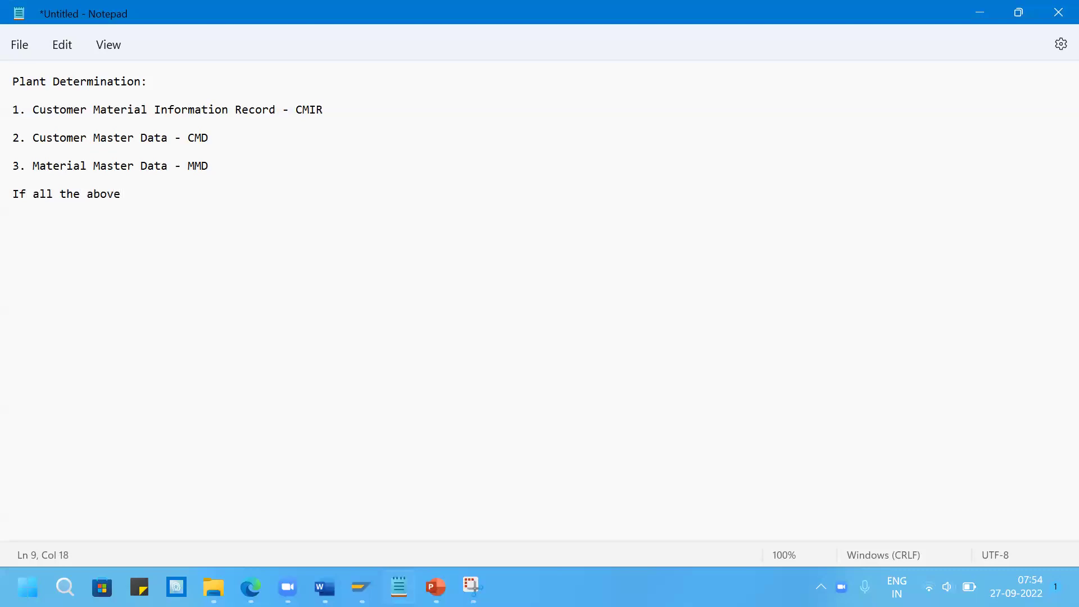
type("places ther")
key("BackSpace")
type("e is no plant means the us")
key("BackSpace")
key("BackSpace")
type("user can")
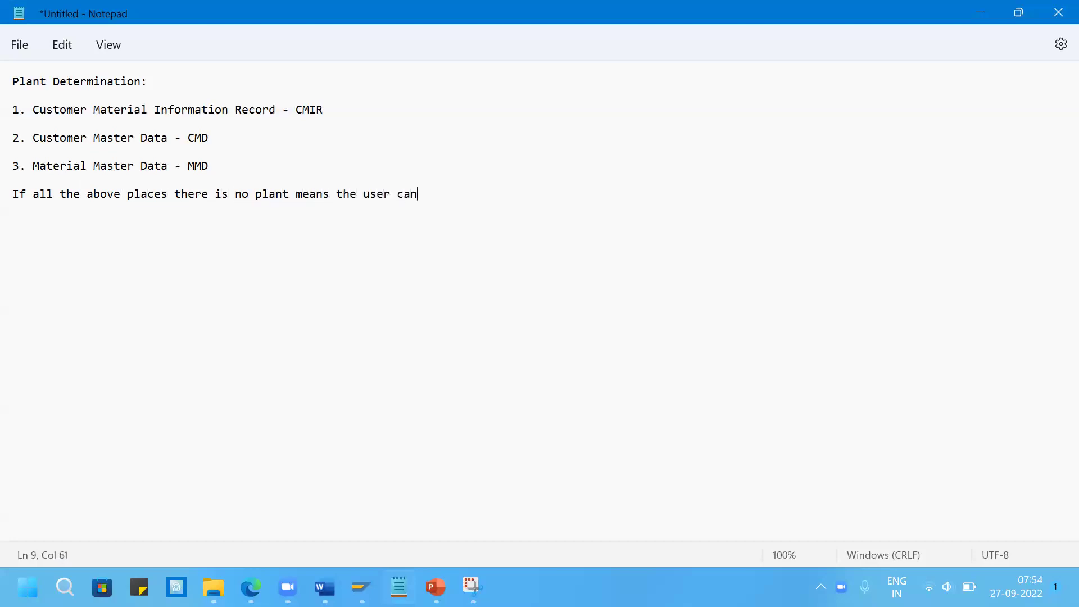
type(" determine the pla")
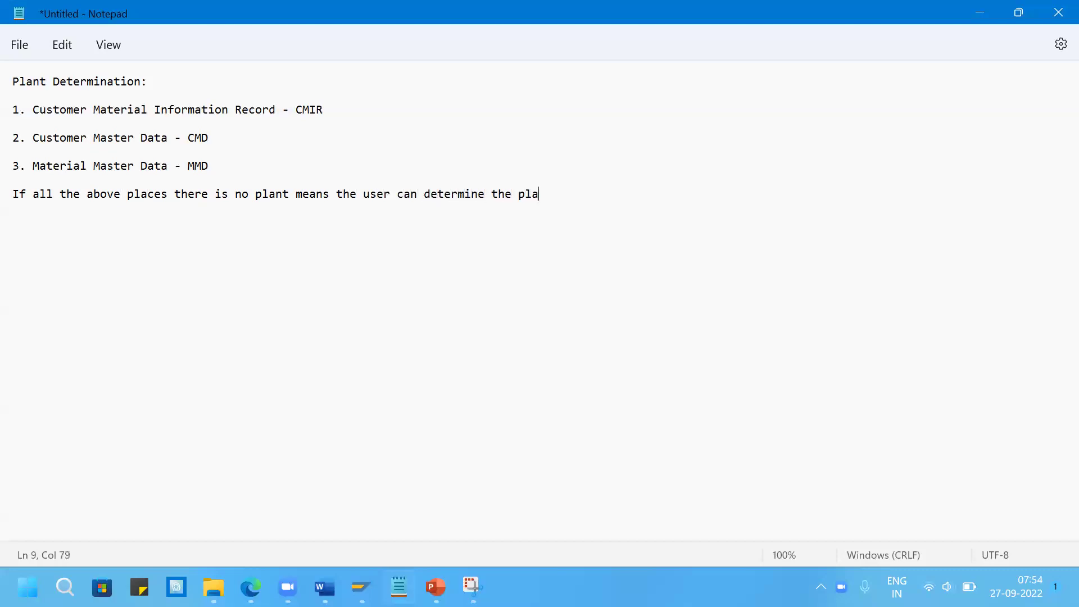
type("nt manually.")
key("Return")
key("Return")
left_click(701, 202)
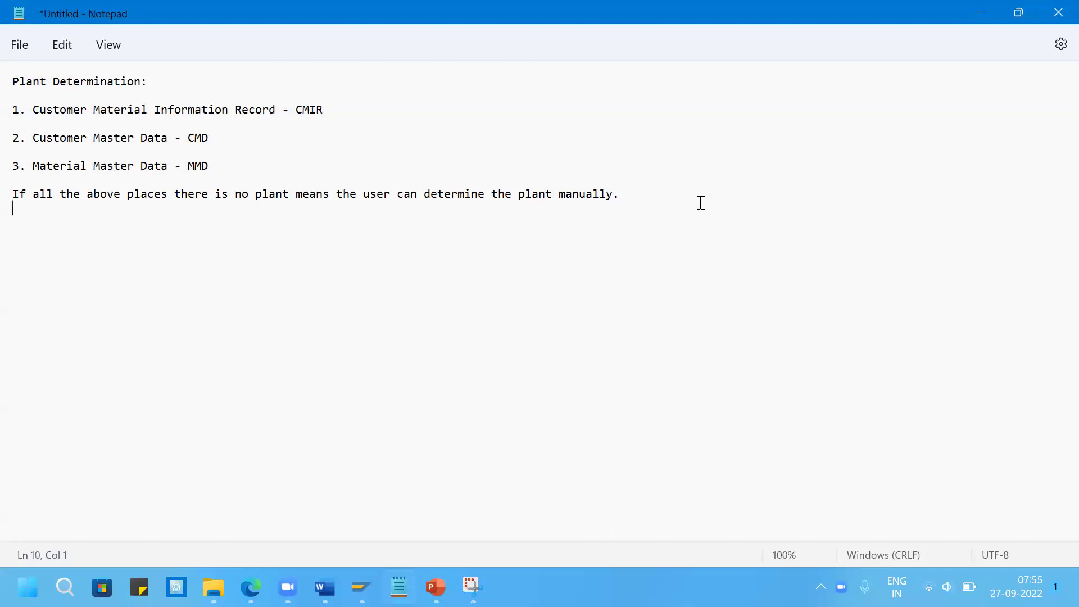
- Add a new section heading "Payment Terms or Terms of Payment:" below the plant determination notes
key("Return")
key("Return")
type("Payment Terms or Ter")
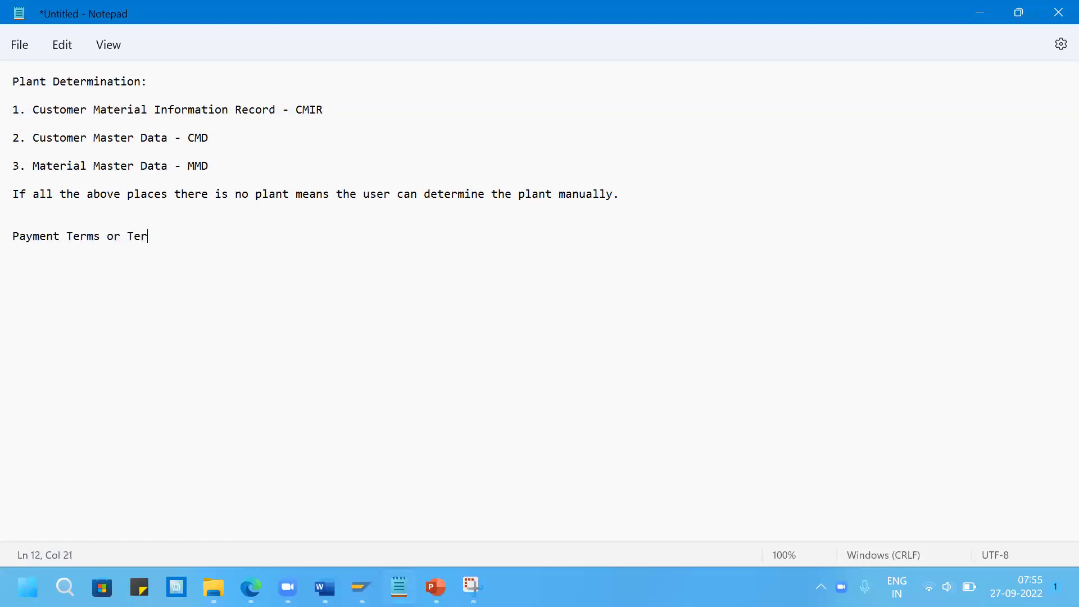
type("ms of Payment:")
key("Return")
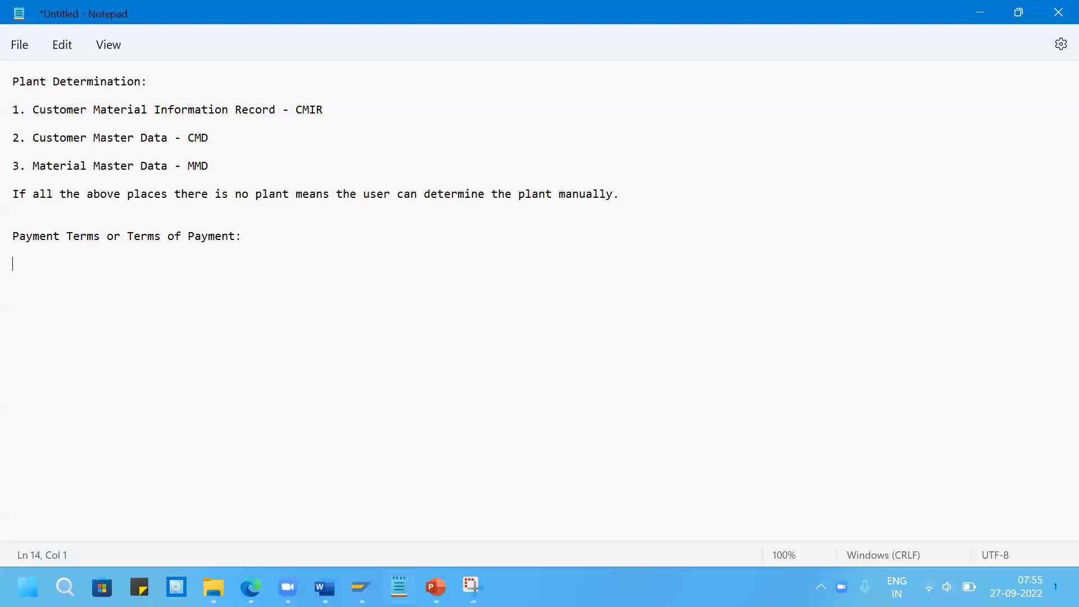
- List "Company Code data - KNB1 table" and "Sales Area data - KNVV table" under the payment terms heading
type("Company Code data ")
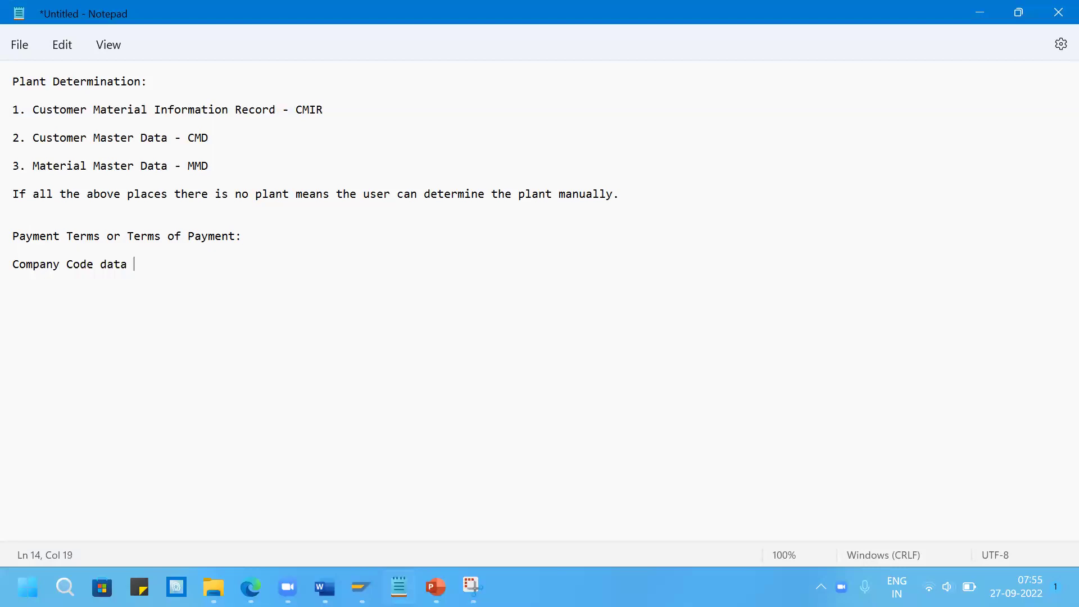
type("- KNB1 table")
key("Return")
key("Return")
type("Sales Area data ")
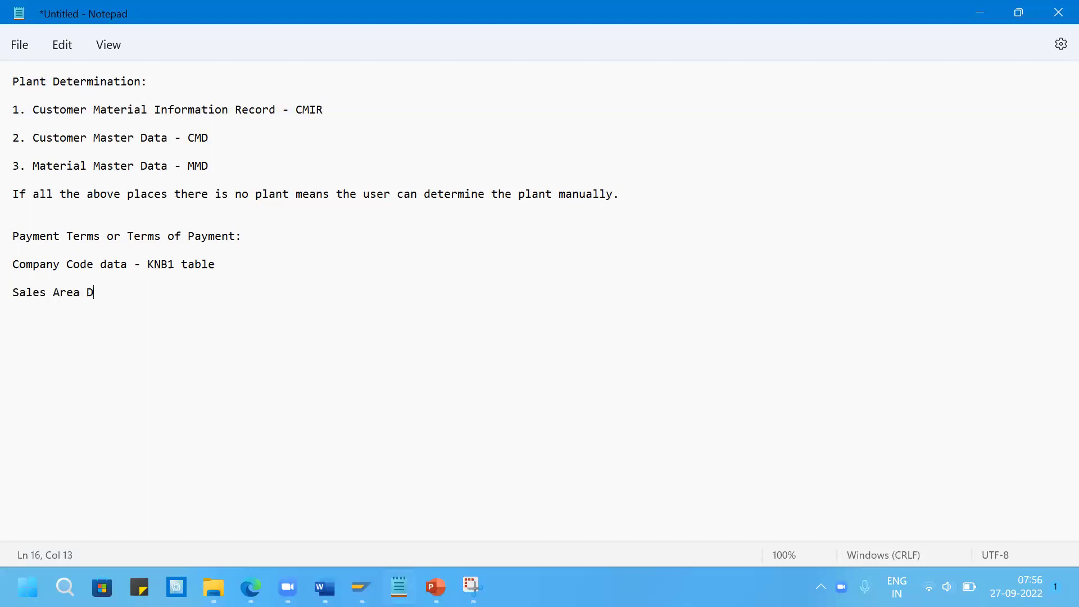
type("- KNVV table")
- Add the note "The sysem gives high importance to the field value maintained in SALES AREA DATA - Billing documents screen."
key("Return")
key("Return")
type("The sysem h")
key("BackSpace")
type("gives hi")
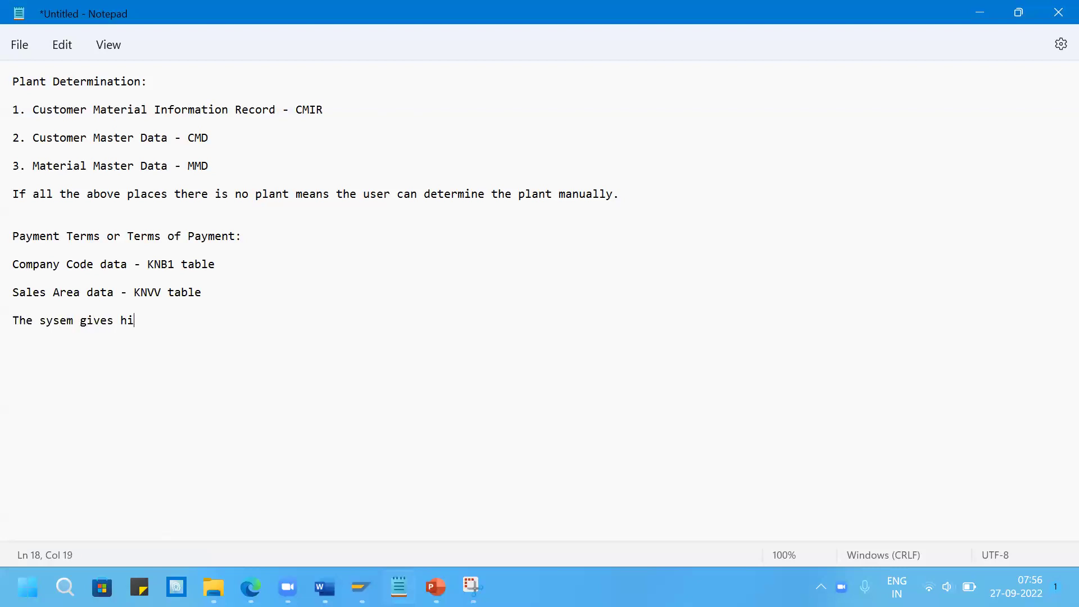
type("gh importance to the")
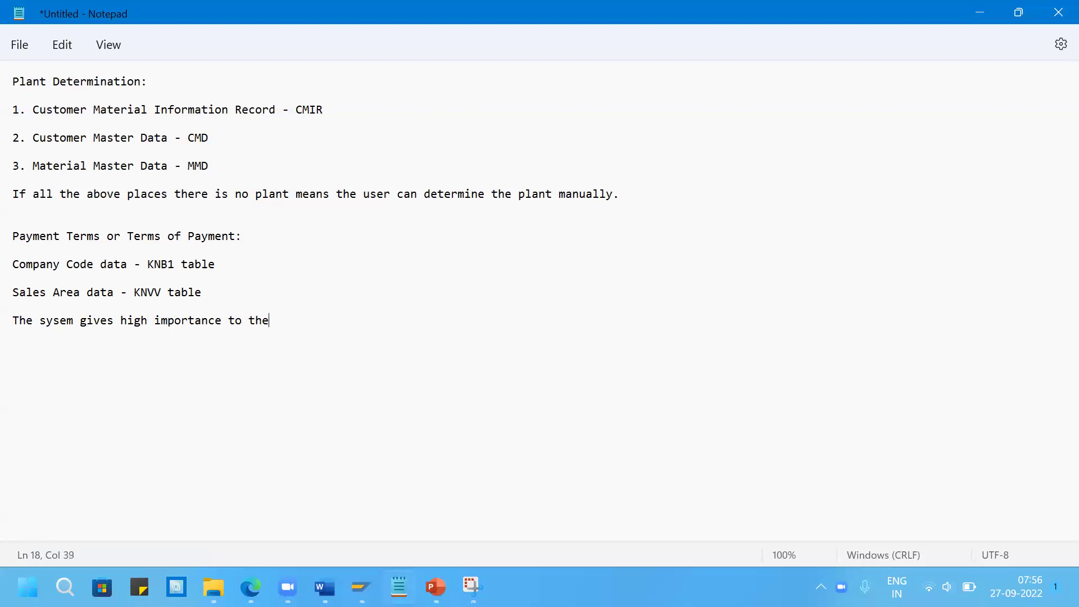
type(" field value maintained in")
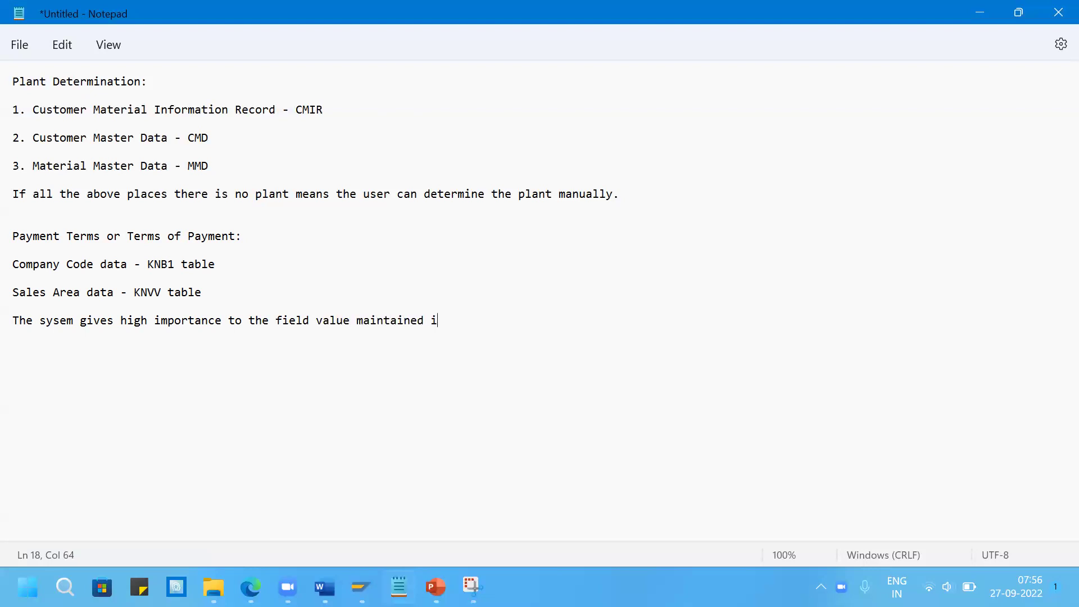
key("Return")
type("s")
key("BackSpace")
key("BackSpace")
type("SALES AREA DATA")
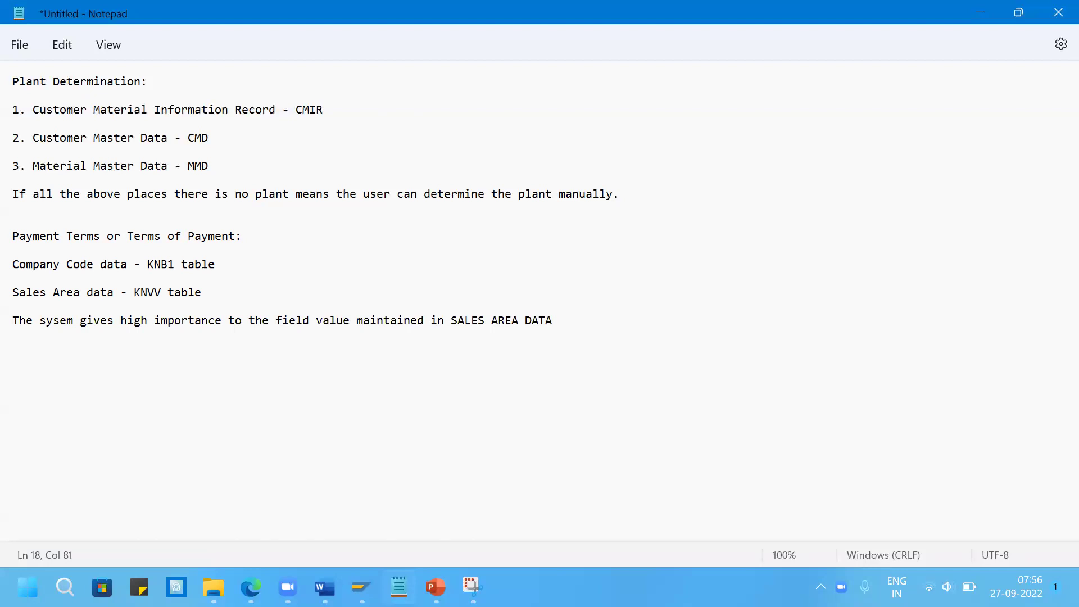
type(" - Billing document")
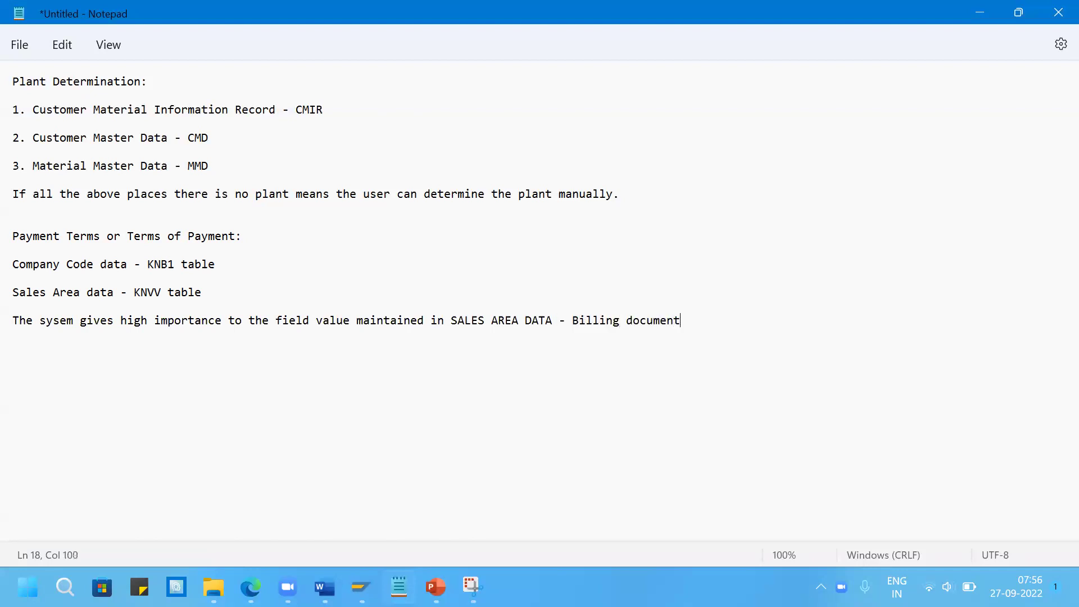
type("s screen.")
key("Return")
left_click(748, 320)
- Switch to SAP Logon, open the server connection, and log on to client 800 as 36user1 with the account password
left_click(982, 13)
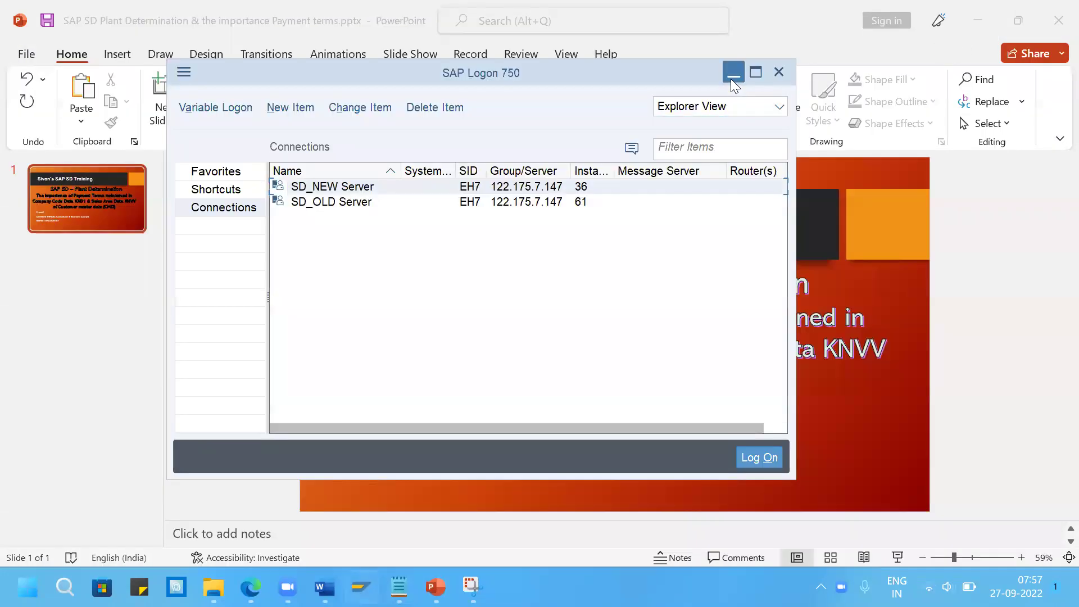
left_click(732, 74)
key("alt+Tab")
double_click(331, 203)
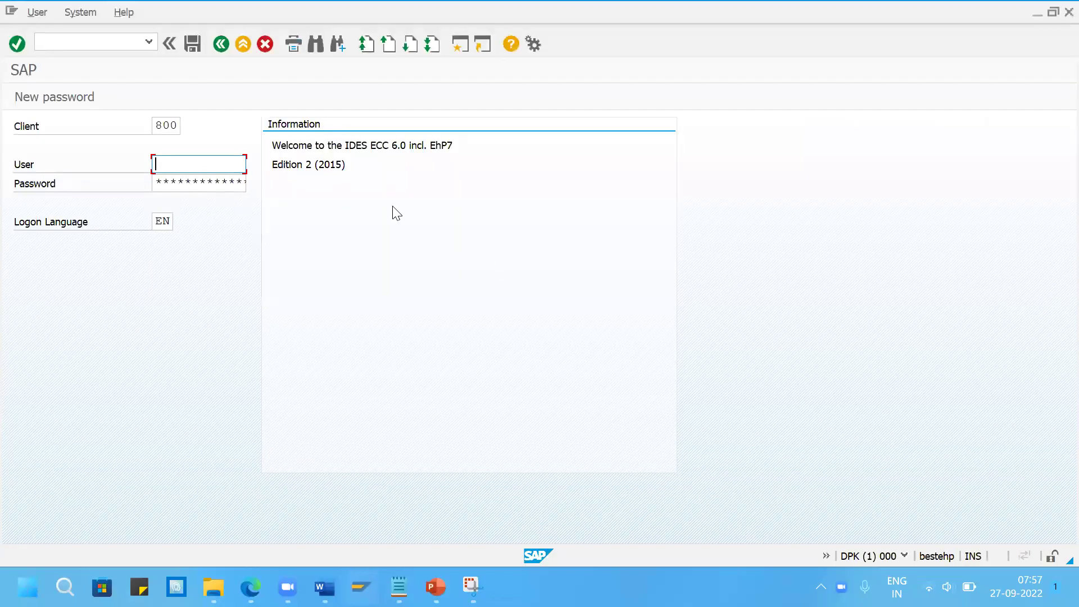
type("36user1")
key("Tab")
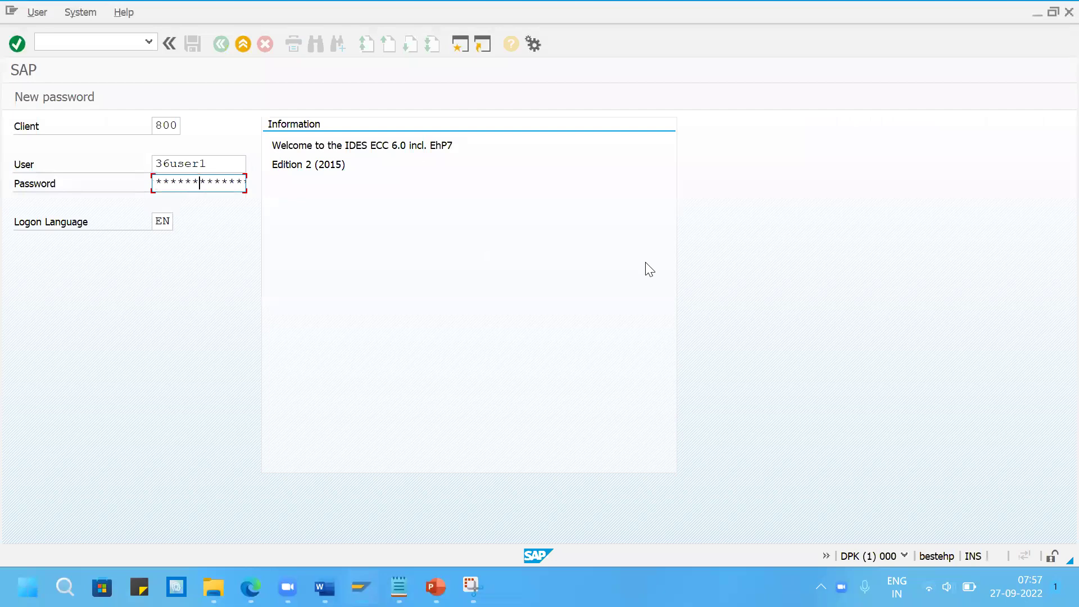
key("Return")
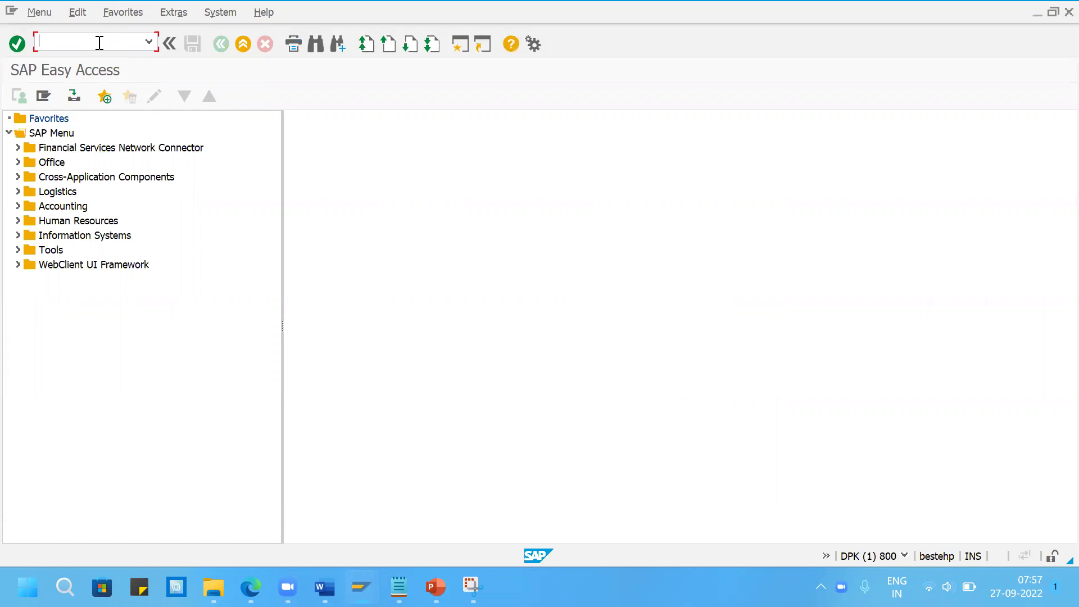
- Start a sales order in transaction VA01 with order type OR, sales organization ZER1, distribution channel ZE and division ZE
type("va01")
key("Return")
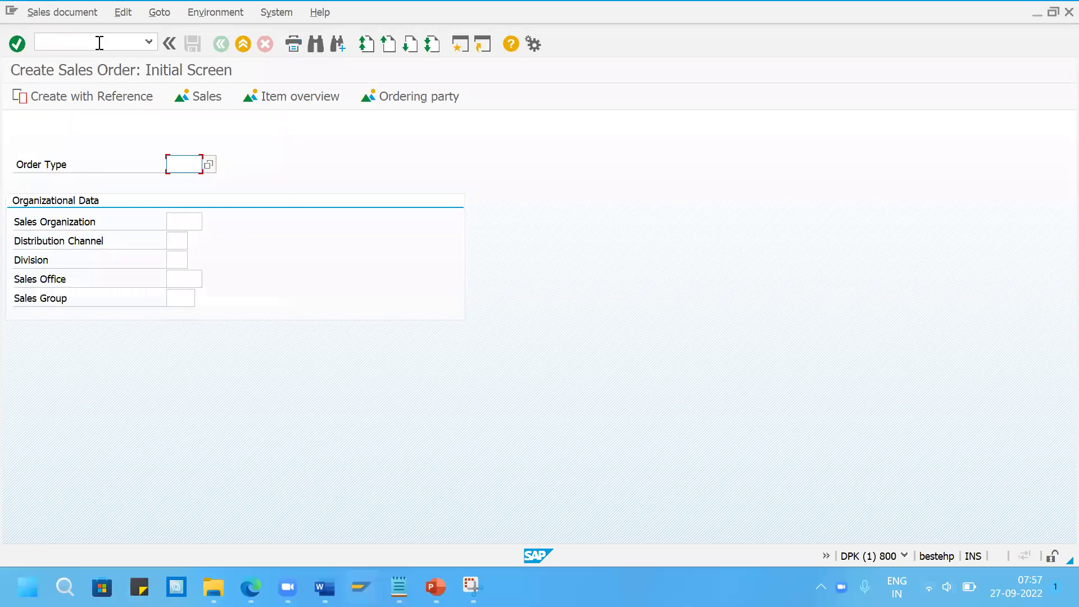
type("OR")
key("Tab")
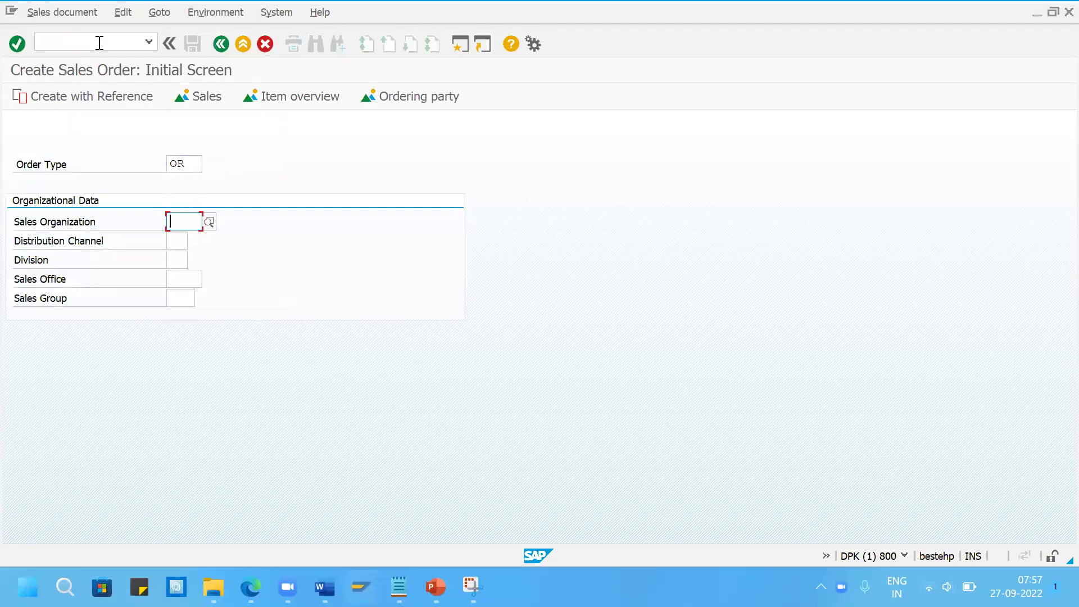
type("ZER1")
key("Tab")
type("ZE")
key("Tab")
type("ZE")
key("Return")
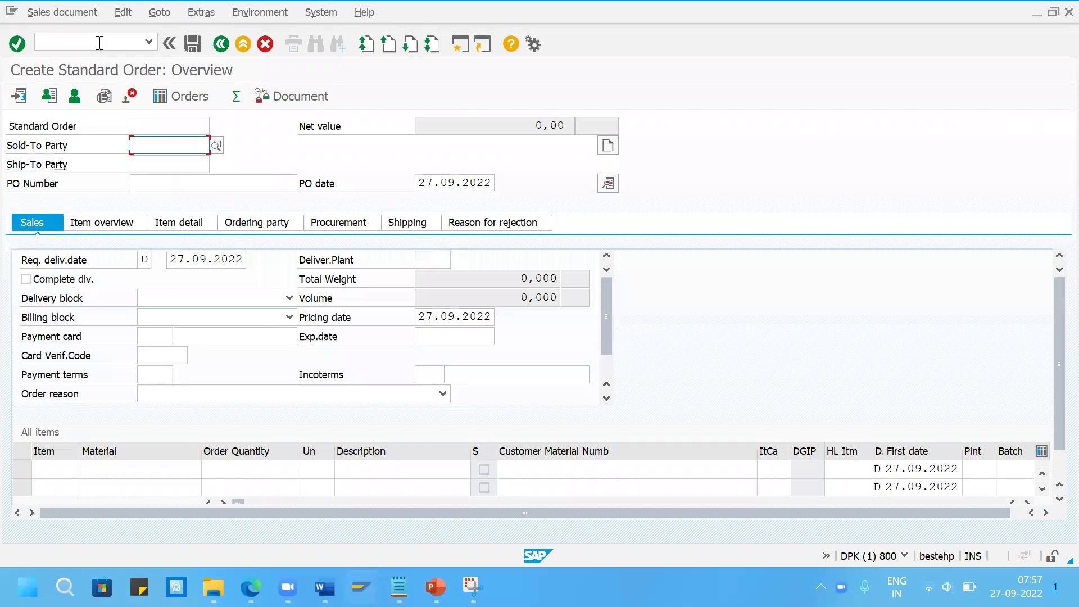
- Enter the customer number as sold-to party and Test001 as the PO number in the order header
key("BackSpace")
left_click(172, 164)
left_click(159, 184)
key("BackSpace")
left_click(144, 198)
- Enter material ZERO SPLENDOR100 with an order quantity of 10 as the first order item
left_click(140, 470)
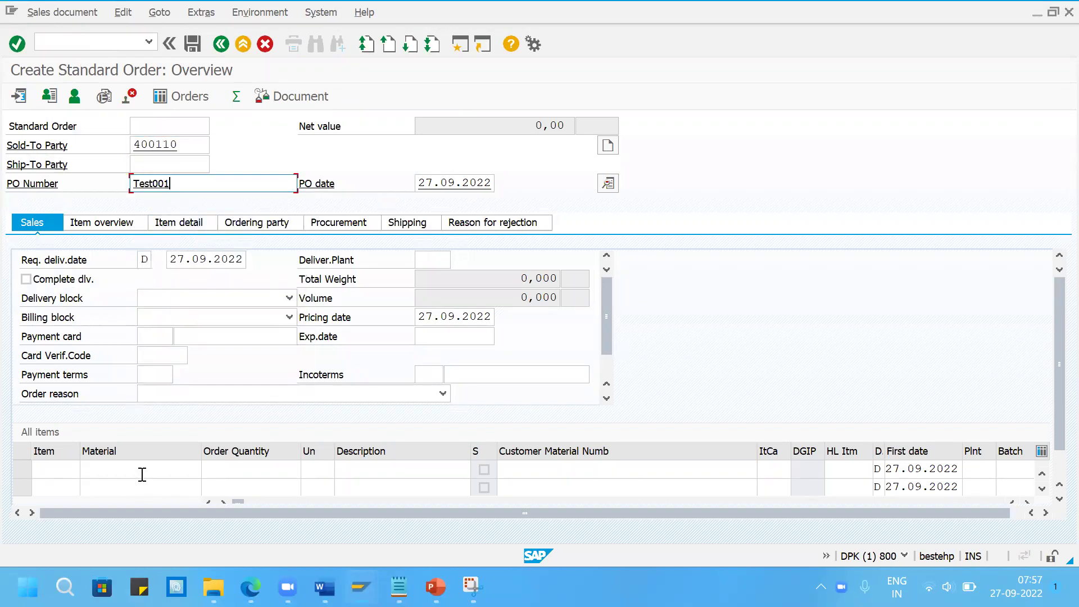
key("BackSpace")
left_click(135, 489)
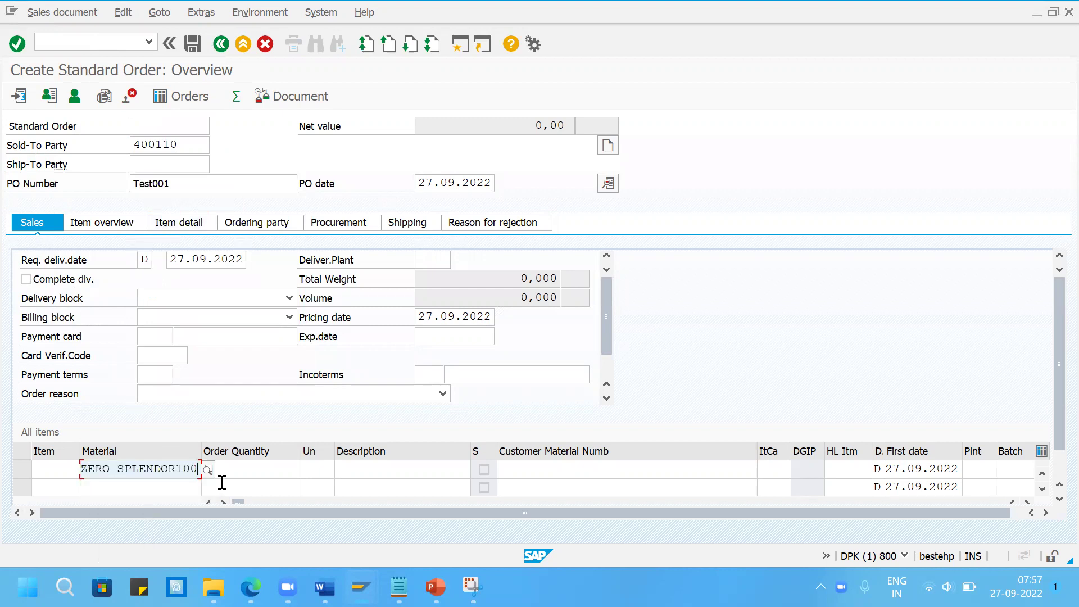
left_click(257, 468)
type("1")
key("Tab")
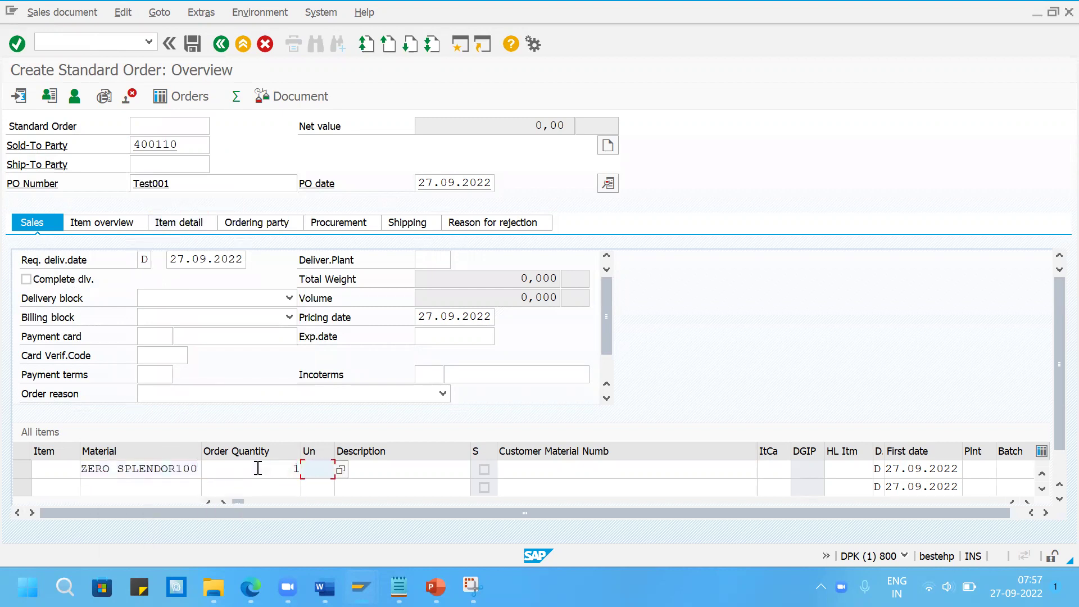
left_click(300, 470)
type("0")
key("Return")
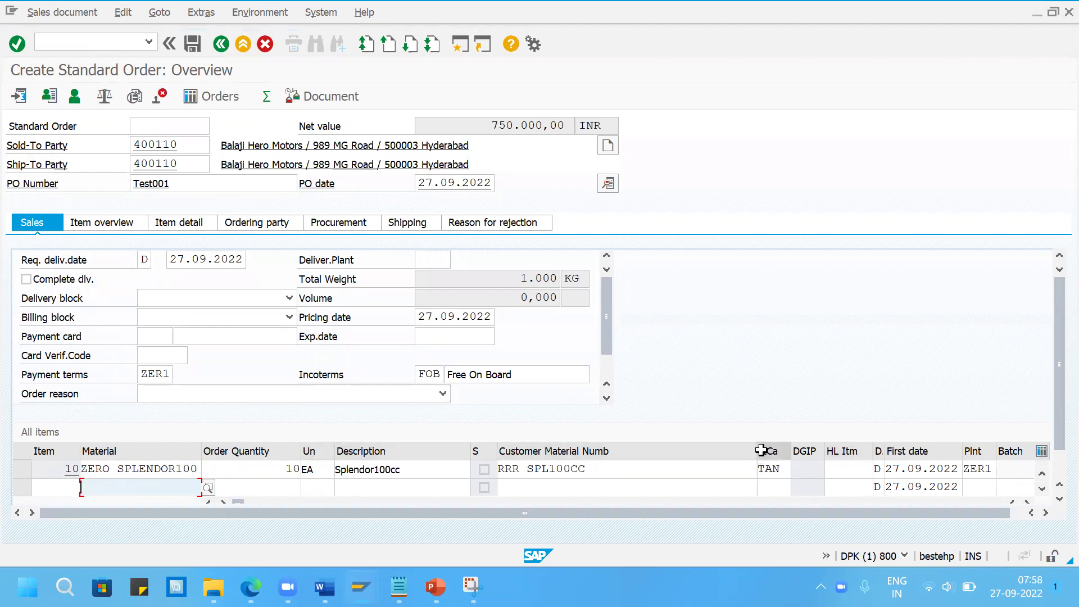
- Narrow the customer material number column, check the payment terms and the plant in the item's shipping data, and return to the overview
left_click_drag(758, 453, 622, 447)
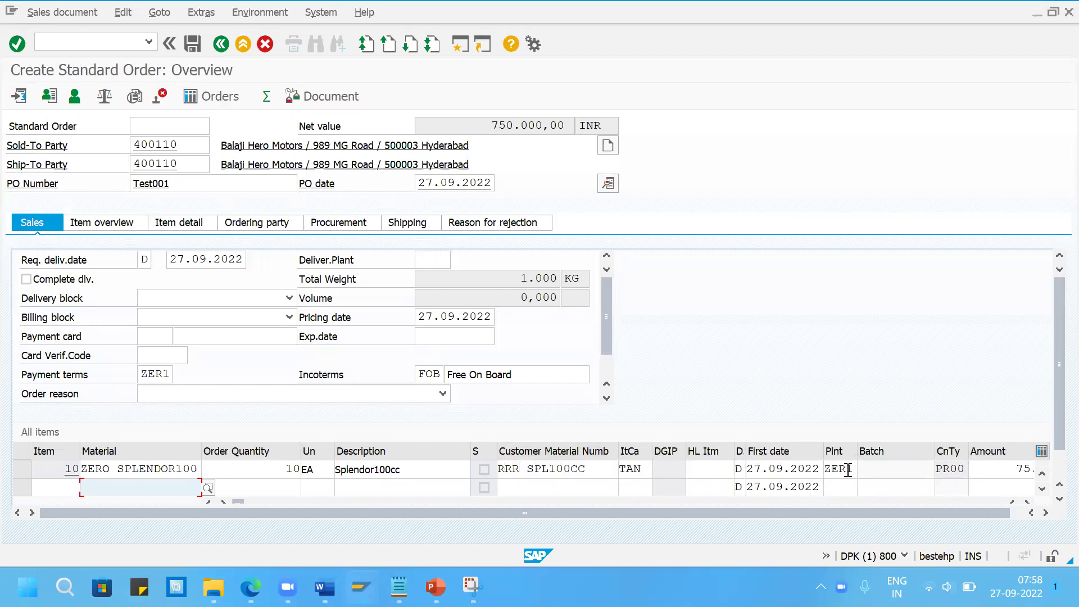
left_click(141, 376)
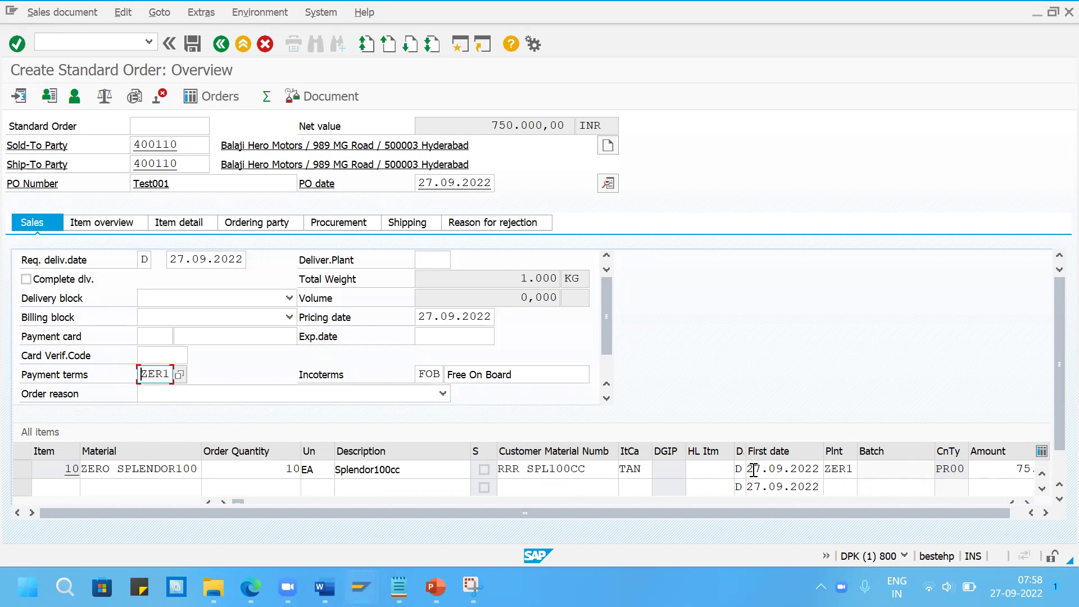
double_click(169, 473)
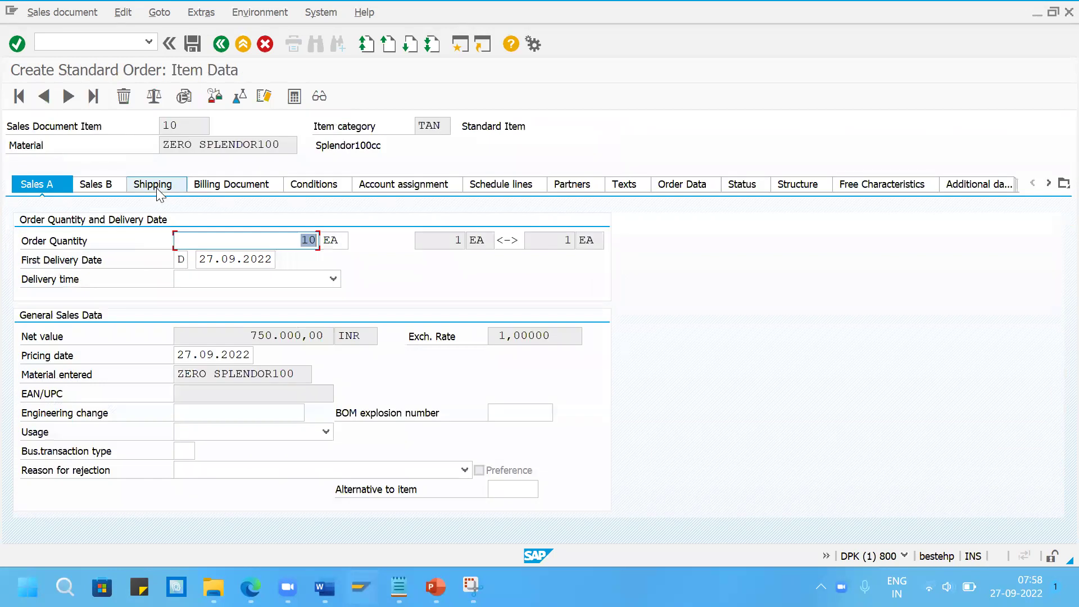
left_click(156, 188)
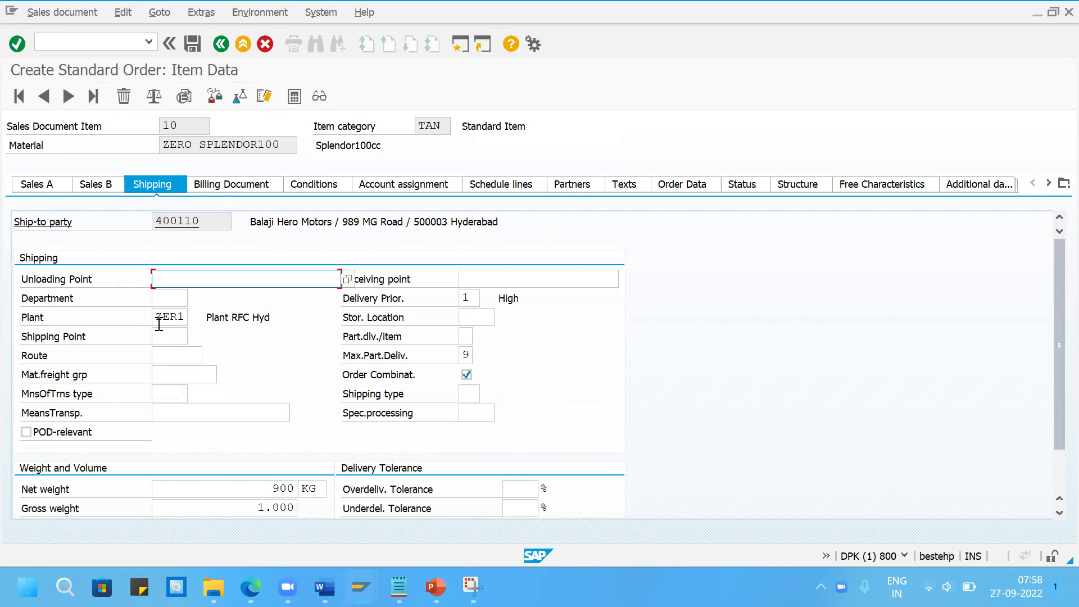
left_click(220, 45)
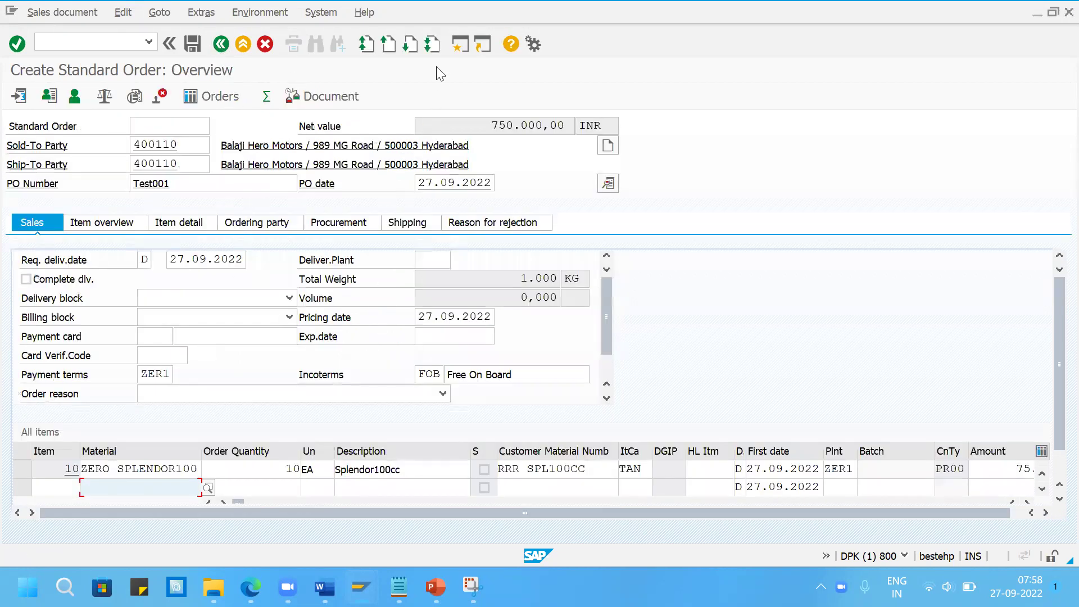
- Open the customer master for change with transaction XD02 in a new session, using company code ZER1 and the proposed sales area
left_click(460, 45)
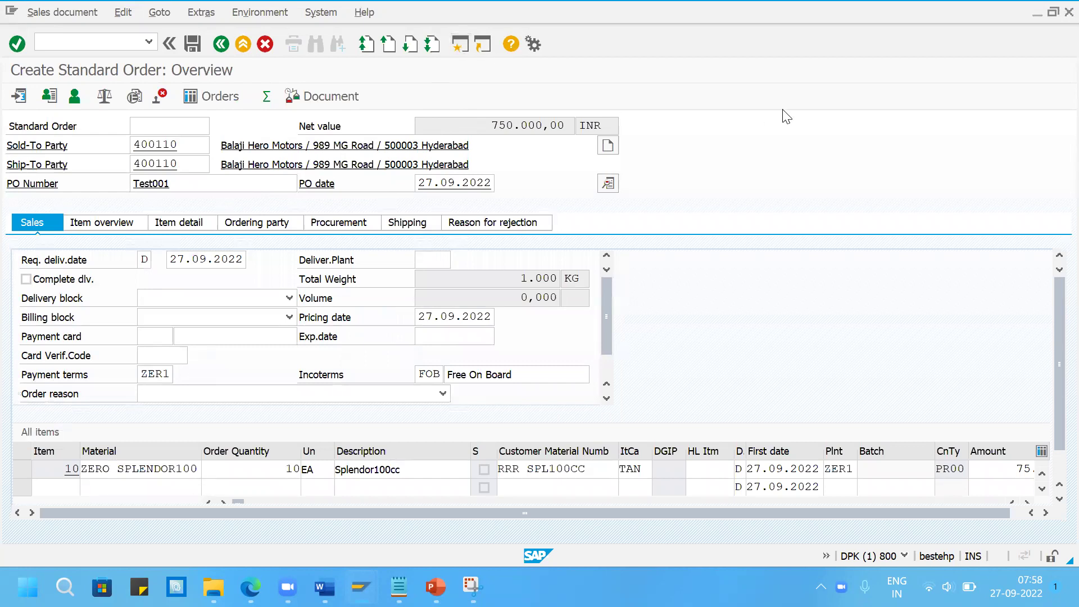
type("XD02")
key("Return")
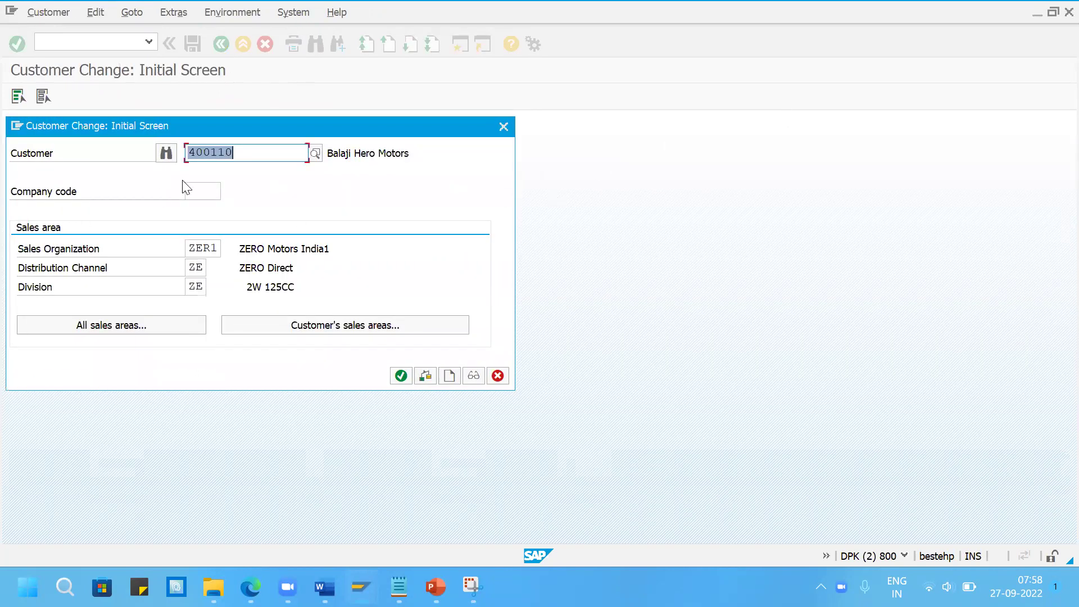
left_click(203, 187)
type("ZER1")
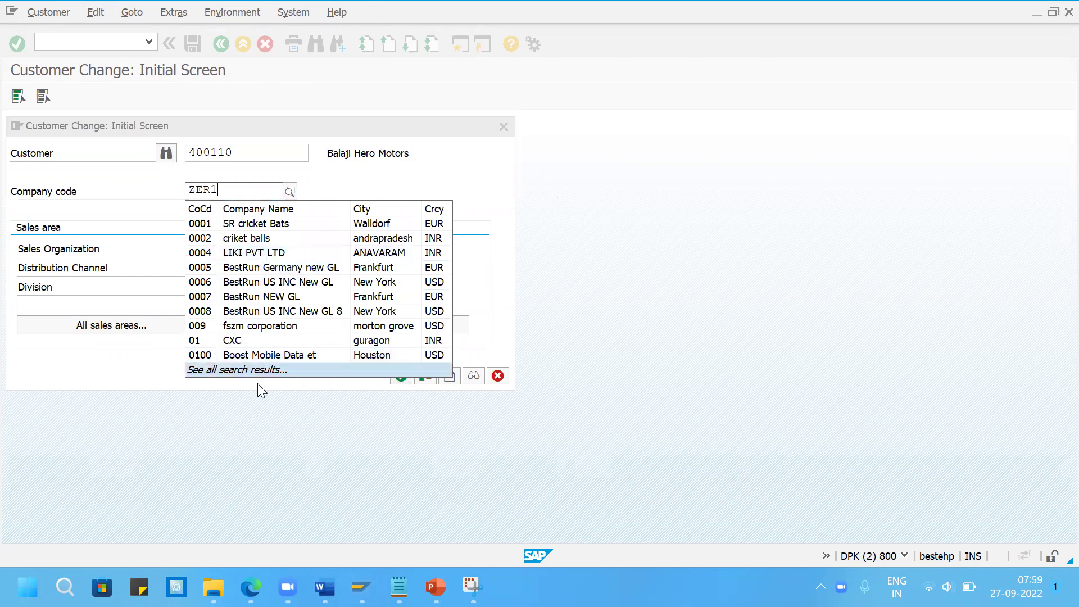
left_click(260, 387)
left_click(398, 381)
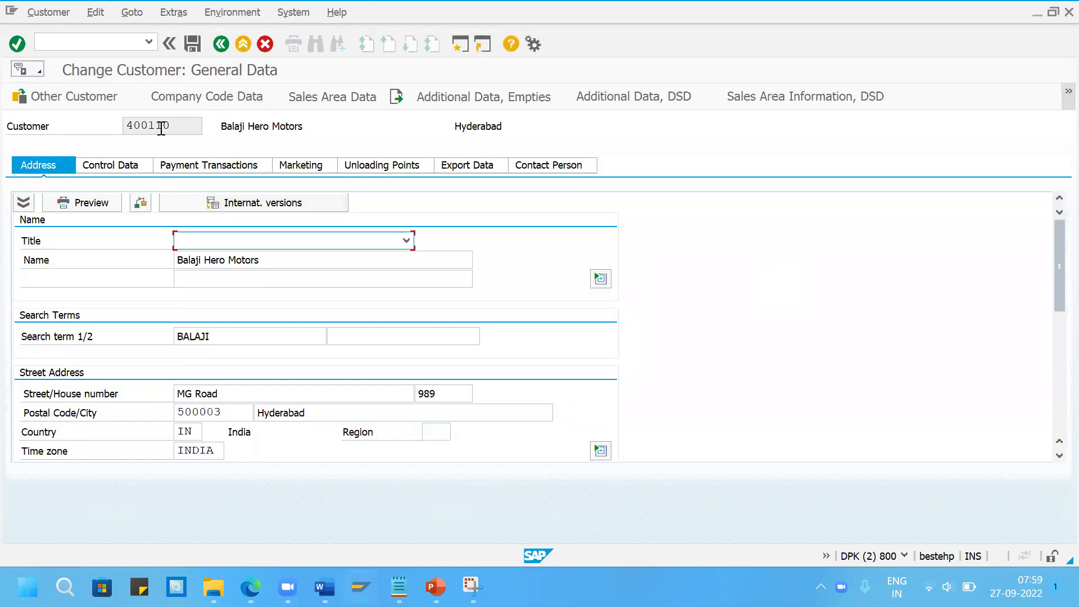
- Check the customer's terms of payment in the company code and sales area billing data, and compare them with the sales order
left_click(192, 102)
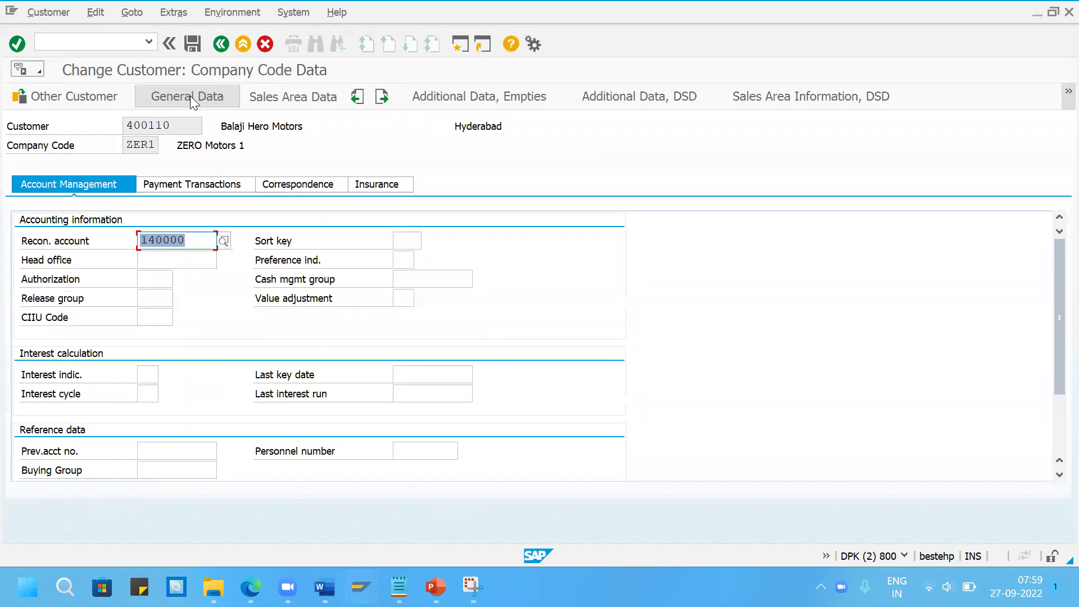
left_click(205, 187)
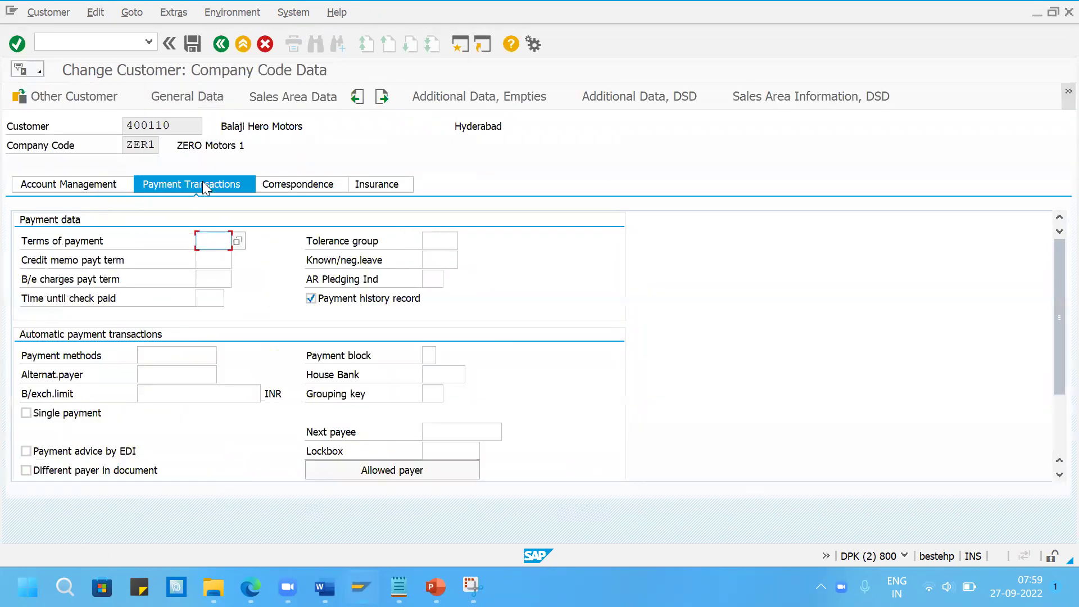
left_click(272, 97)
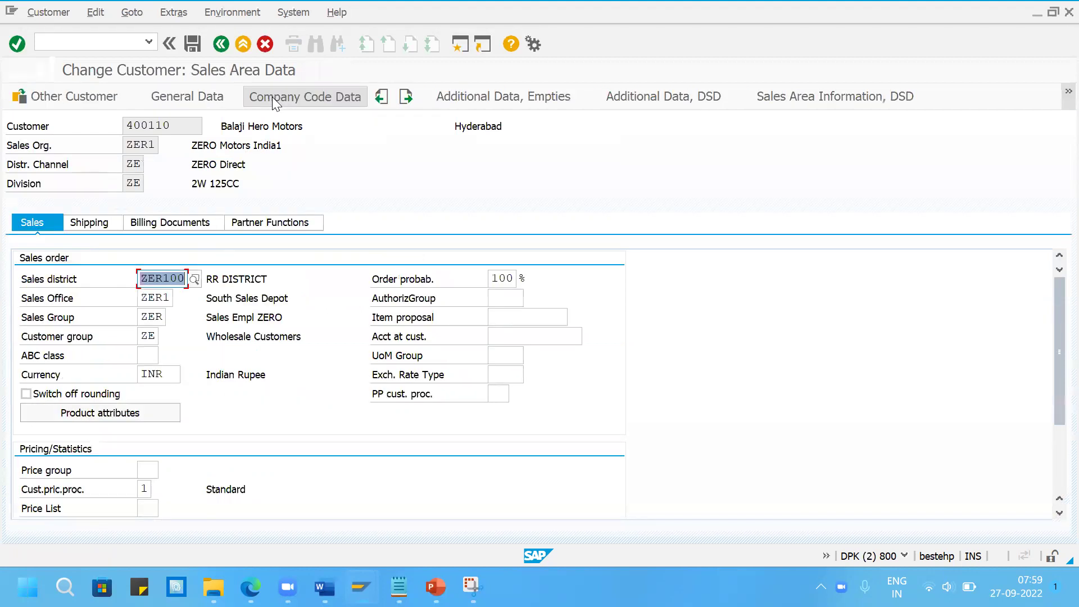
left_click(168, 225)
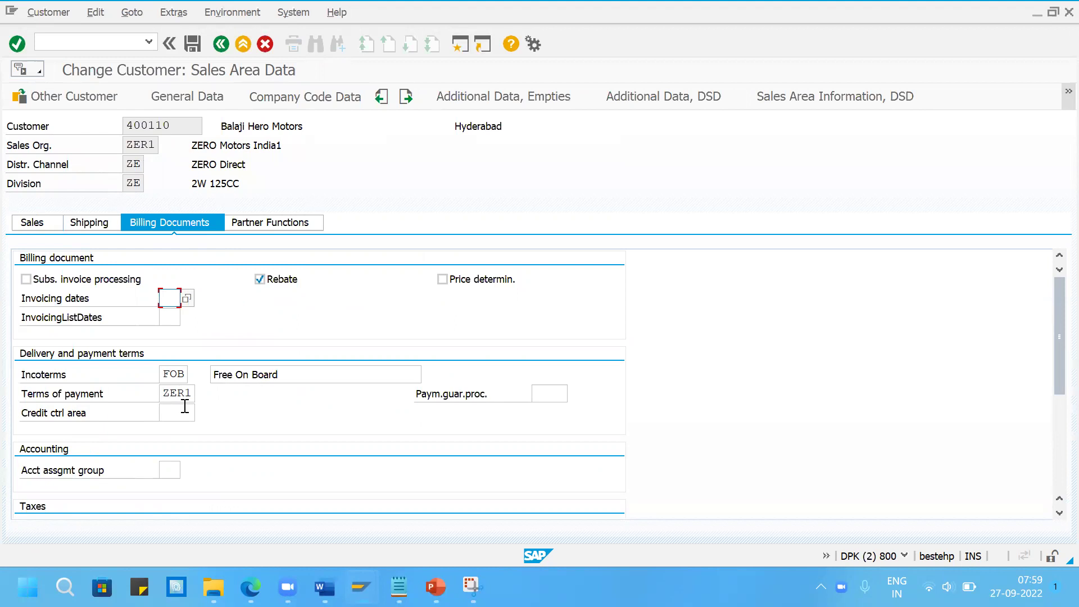
mouse_move(361, 587)
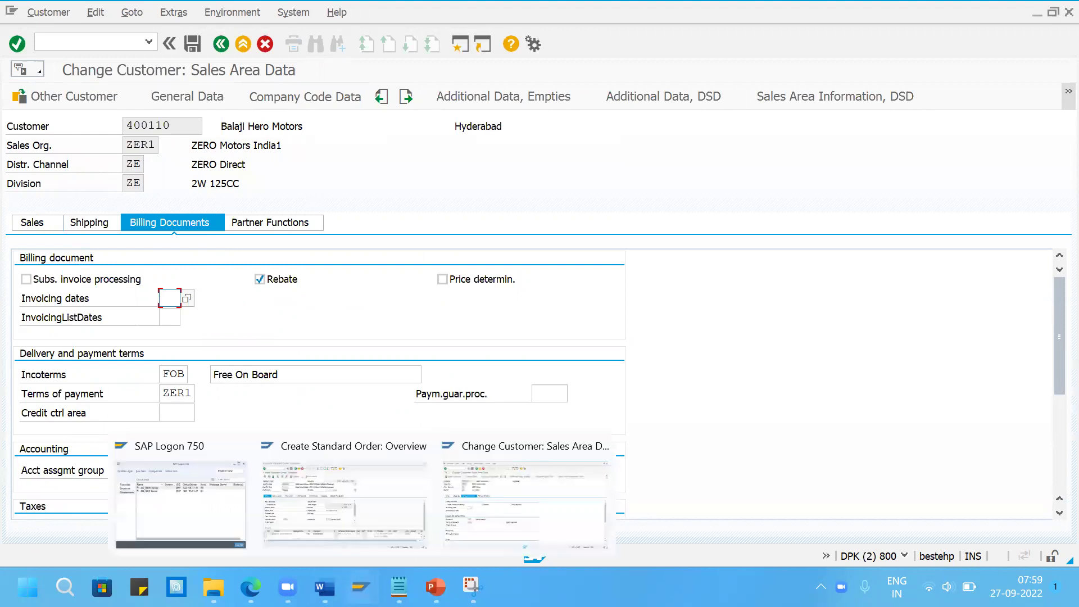
left_click(354, 506)
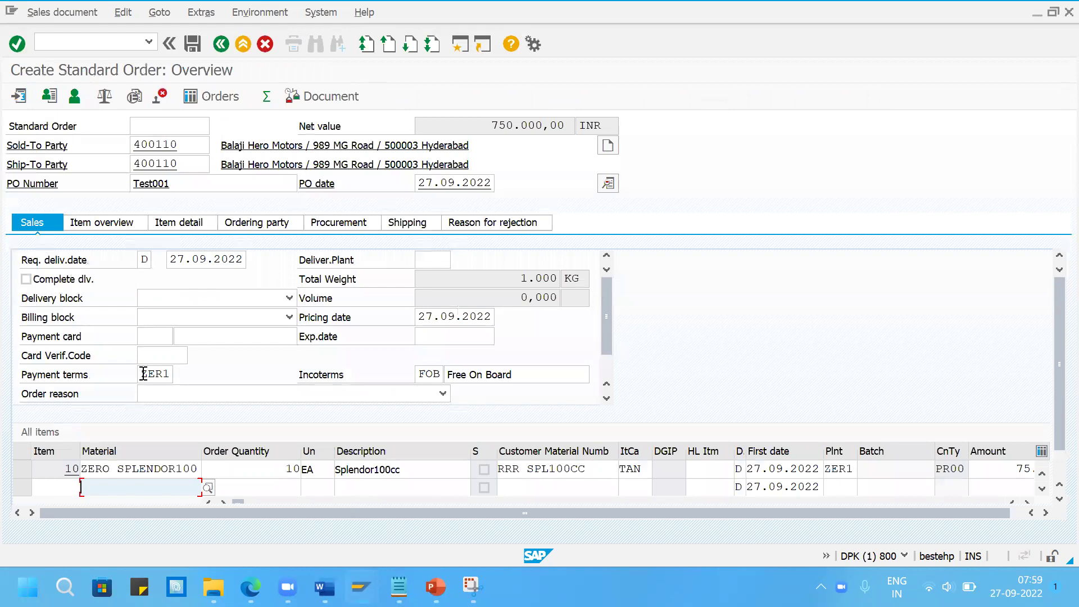
key("alt+Tab")
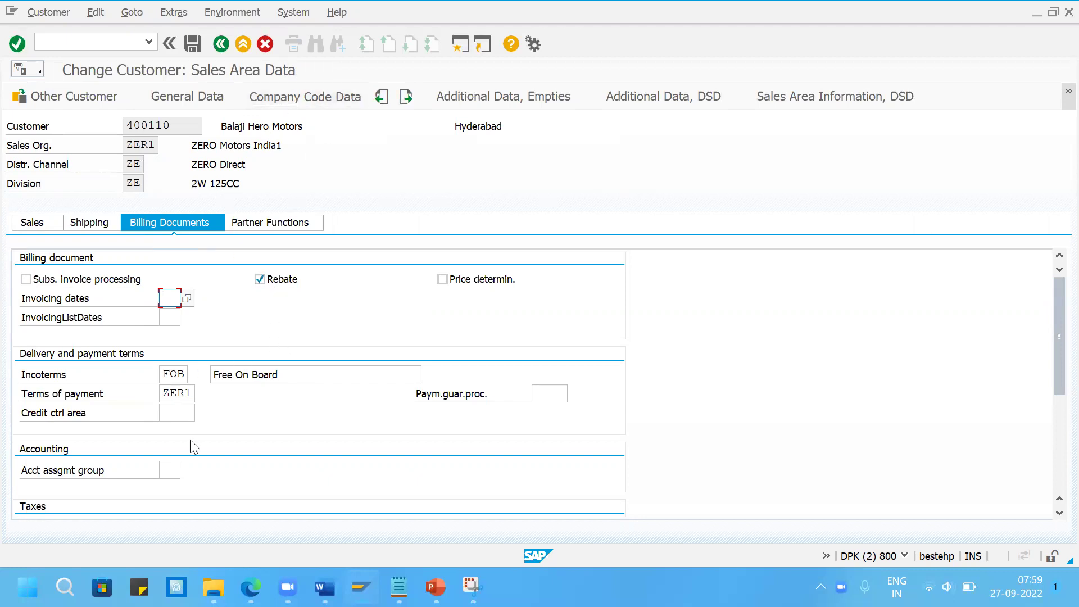
- Clear the terms of payment in the customer's sales area billing data
left_click(165, 399)
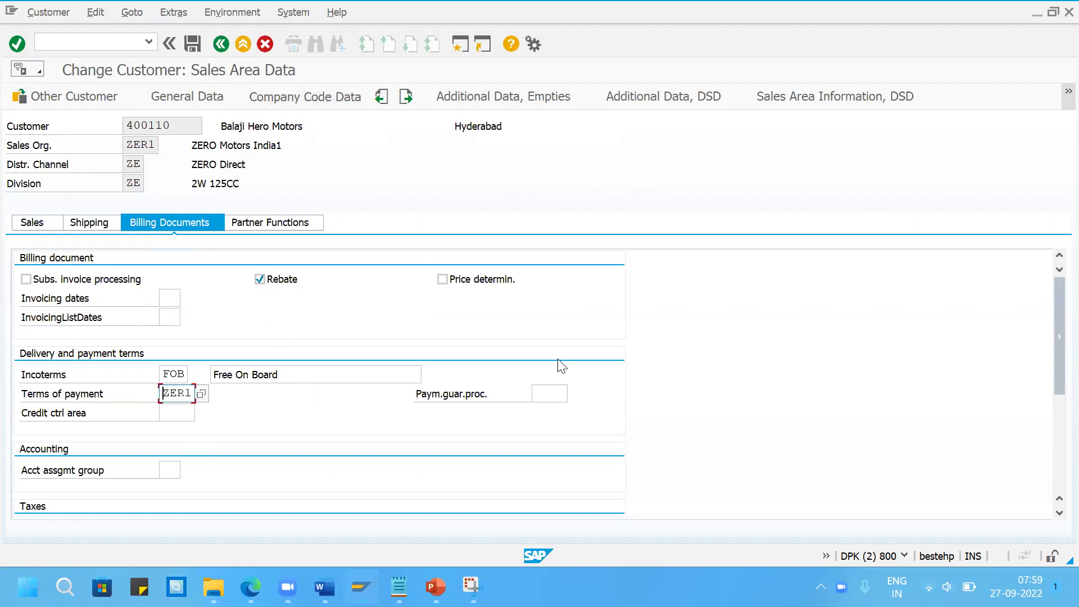
key("Delete")
key("Delete")
key("Delete")
key("Delete")
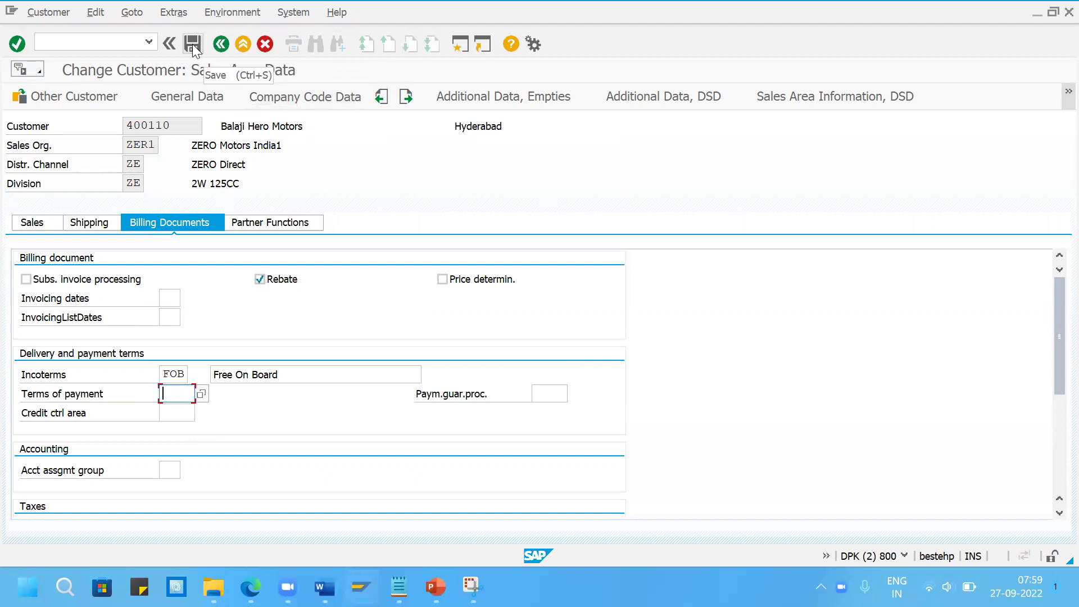
- Check the delivering plant in the customer's shipping data and switch back to the sales order
left_click(89, 221)
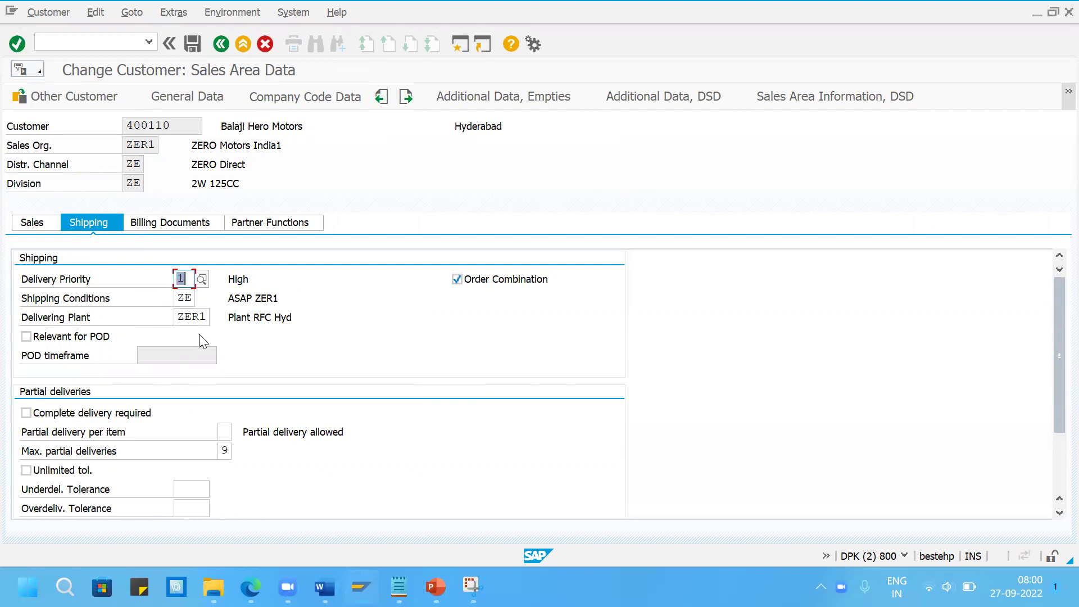
mouse_move(361, 588)
left_click(340, 532)
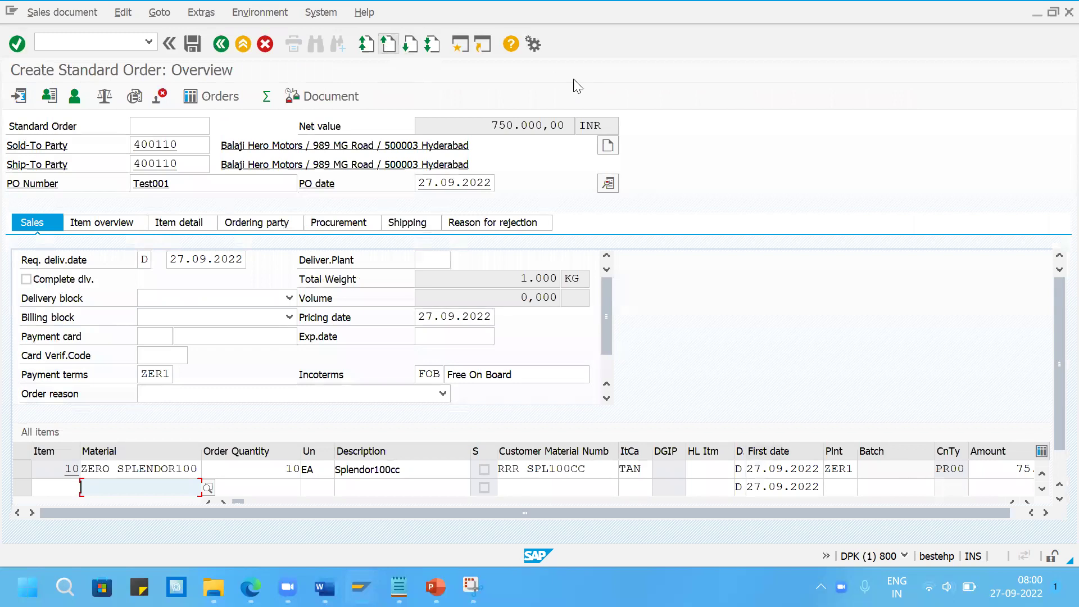
- Open the customer-material info record for material ZERO SPLENDOR100 with transaction VD52 in a new session
left_click(471, 48)
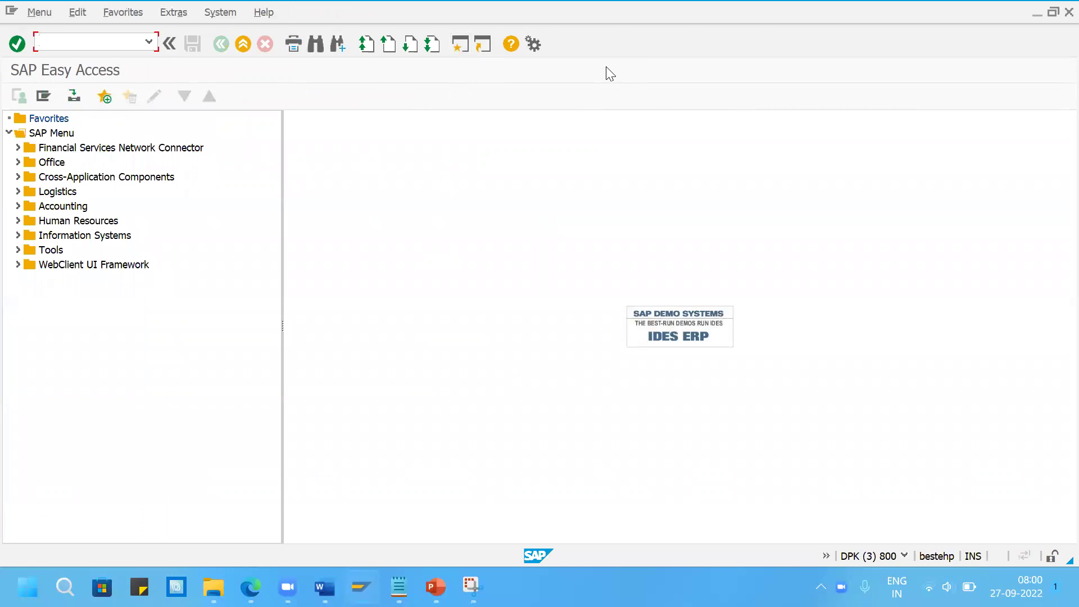
type("VD52")
key("Return")
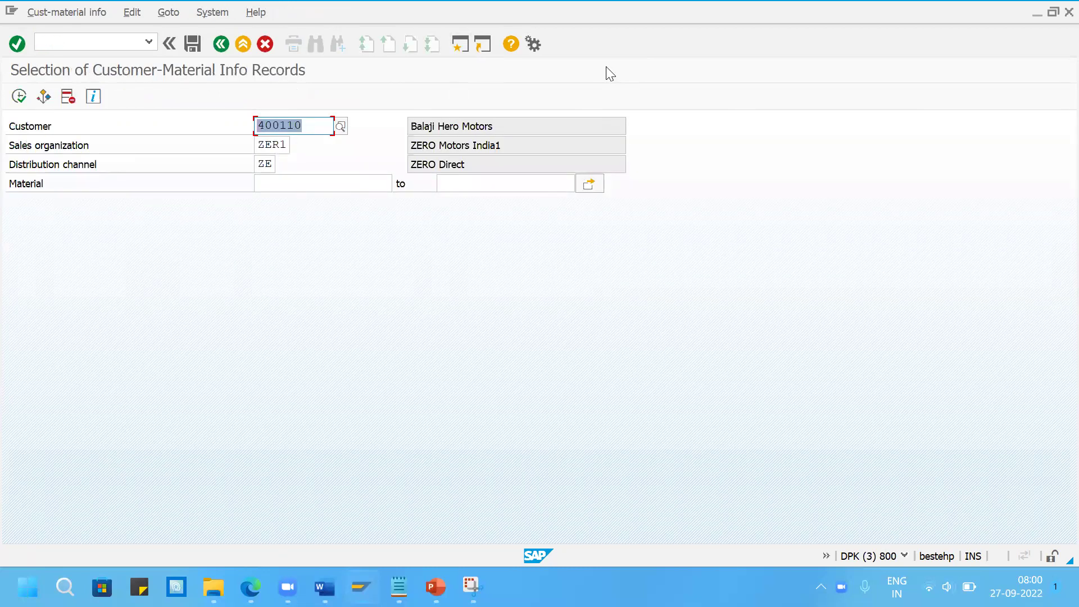
left_click(339, 184)
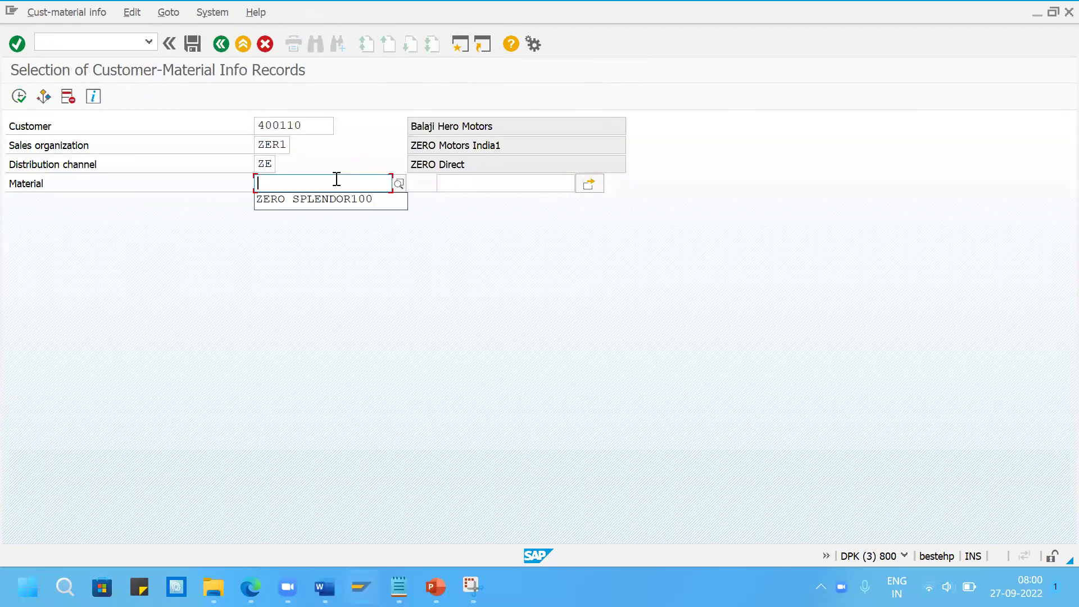
left_click(332, 202)
left_click(19, 97)
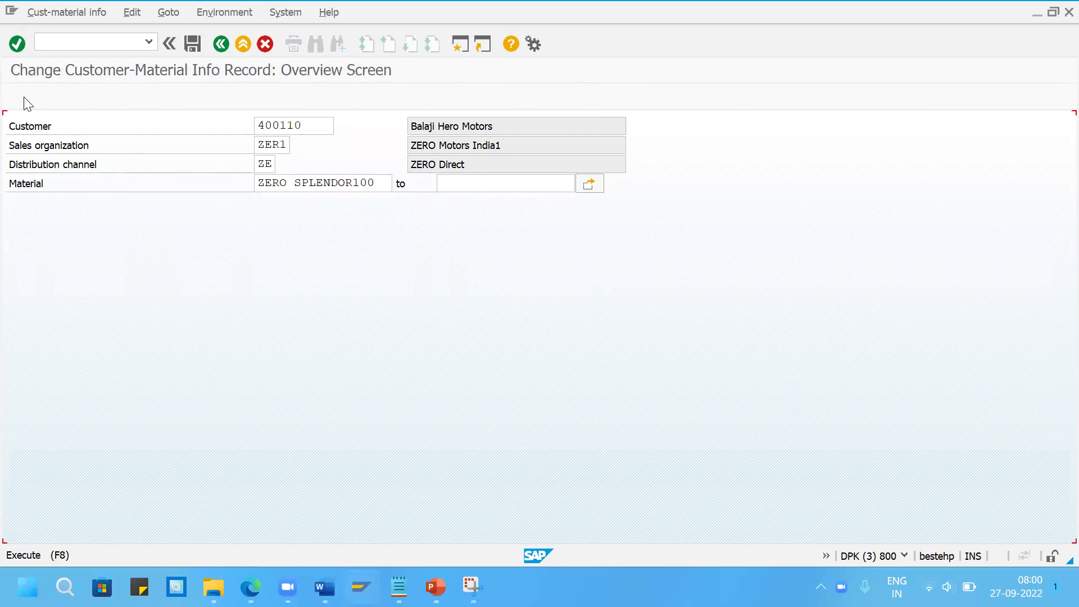
- Check the plant in the shipping data of the ZERO SPLENDOR100 info record and return to the overview
left_click(21, 221)
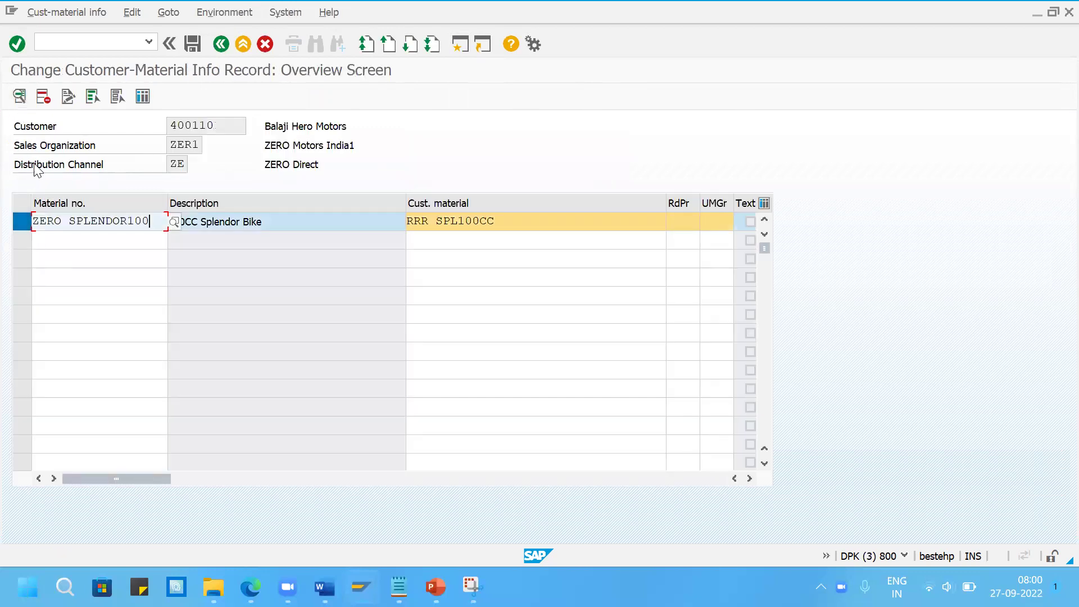
left_click(20, 96)
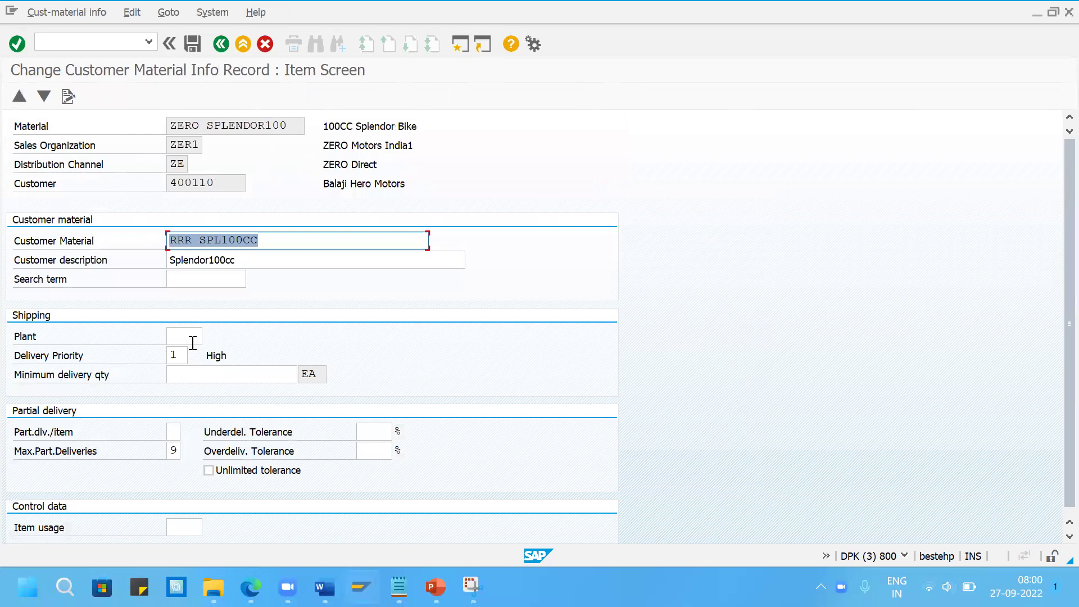
left_click(181, 337)
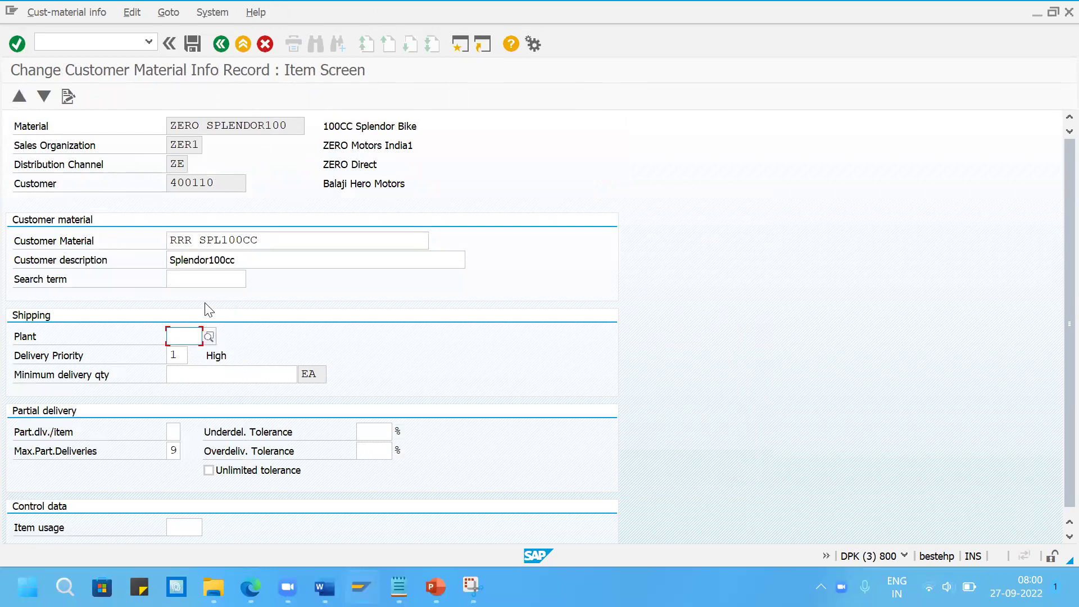
left_click(221, 44)
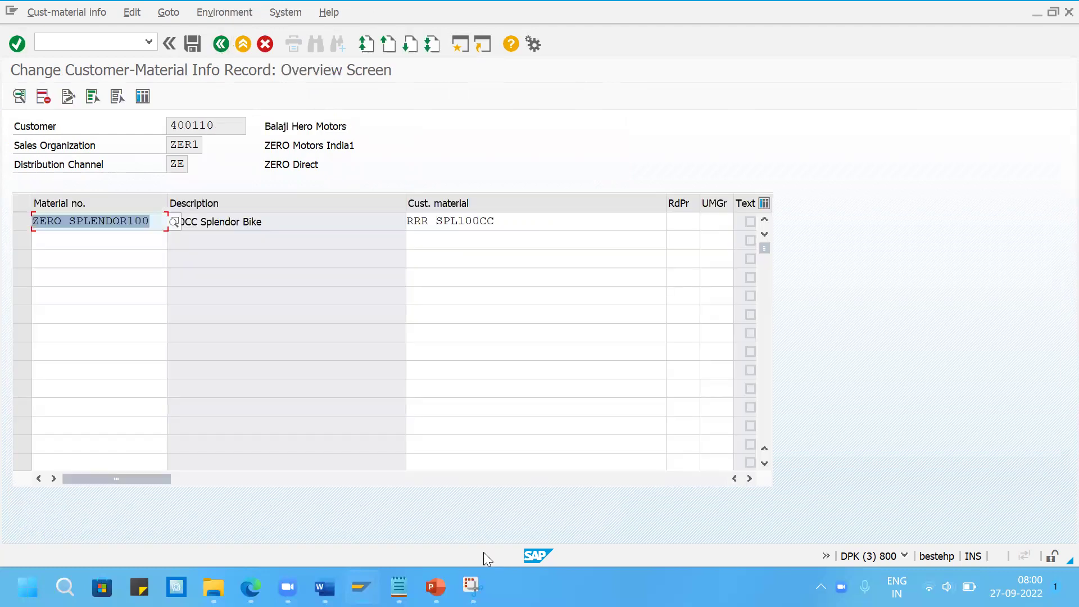
- Display the material master of ZERO SPLENDOR100 from the sales order and check its delivering plant in the sales organization data
mouse_move(472, 587)
mouse_move(362, 587)
left_click(438, 495)
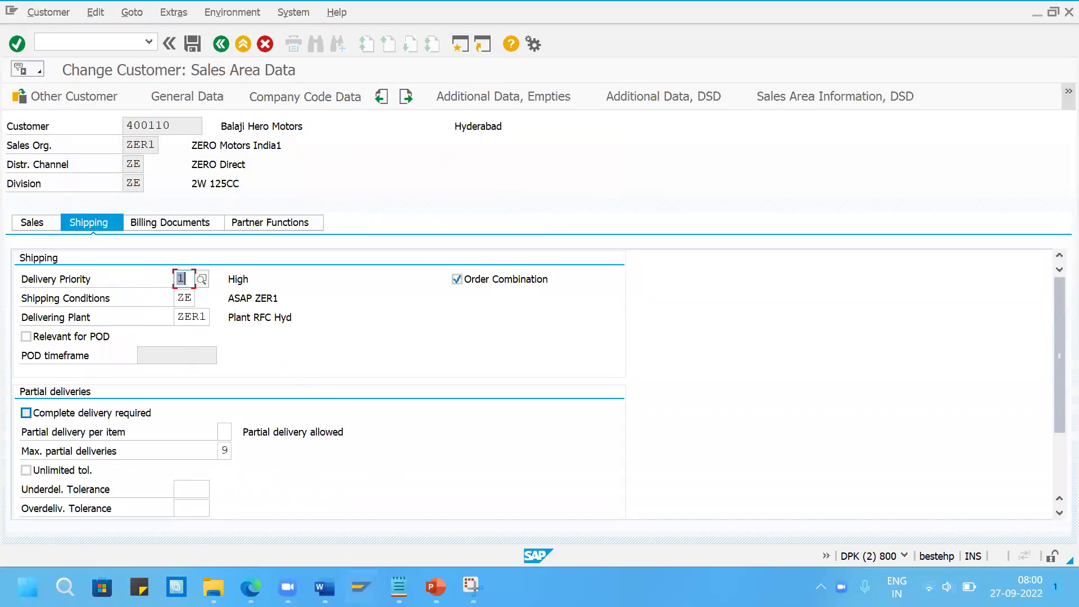
mouse_move(325, 586)
mouse_move(362, 587)
left_click(284, 520)
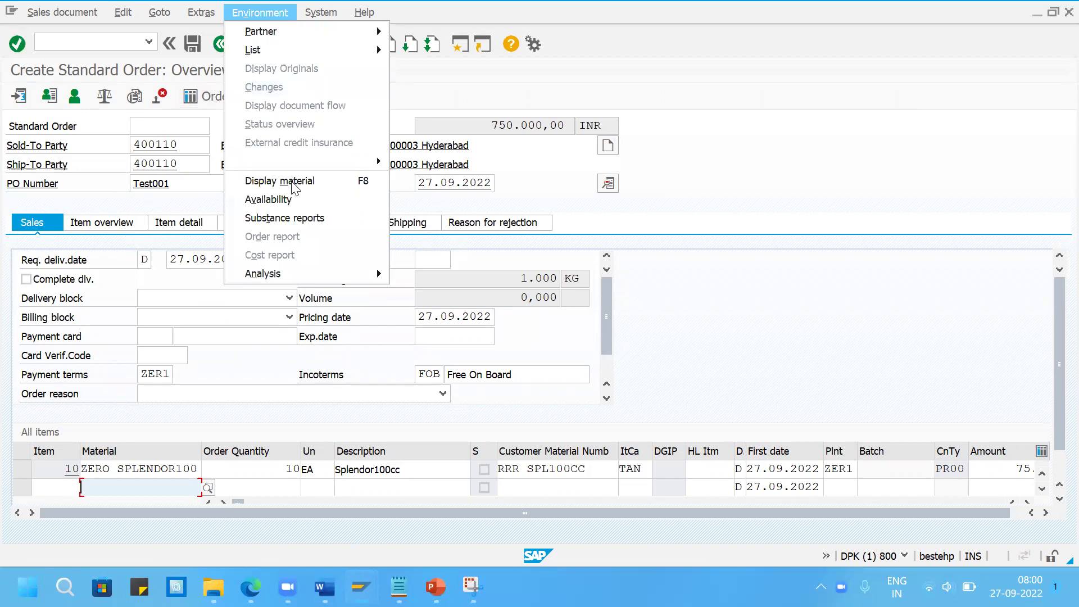
left_click(287, 181)
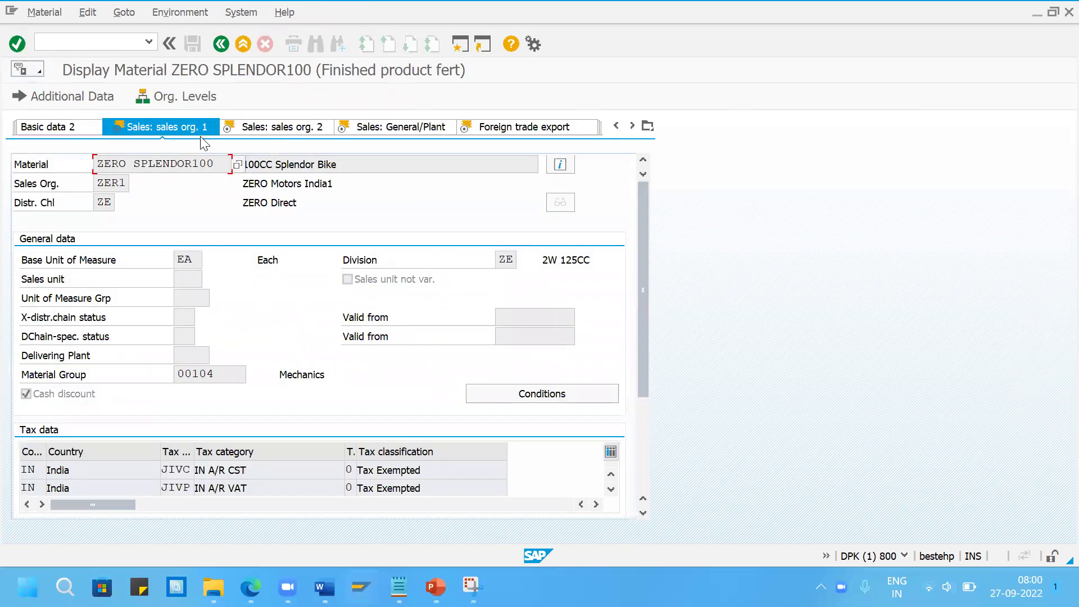
left_click(191, 357)
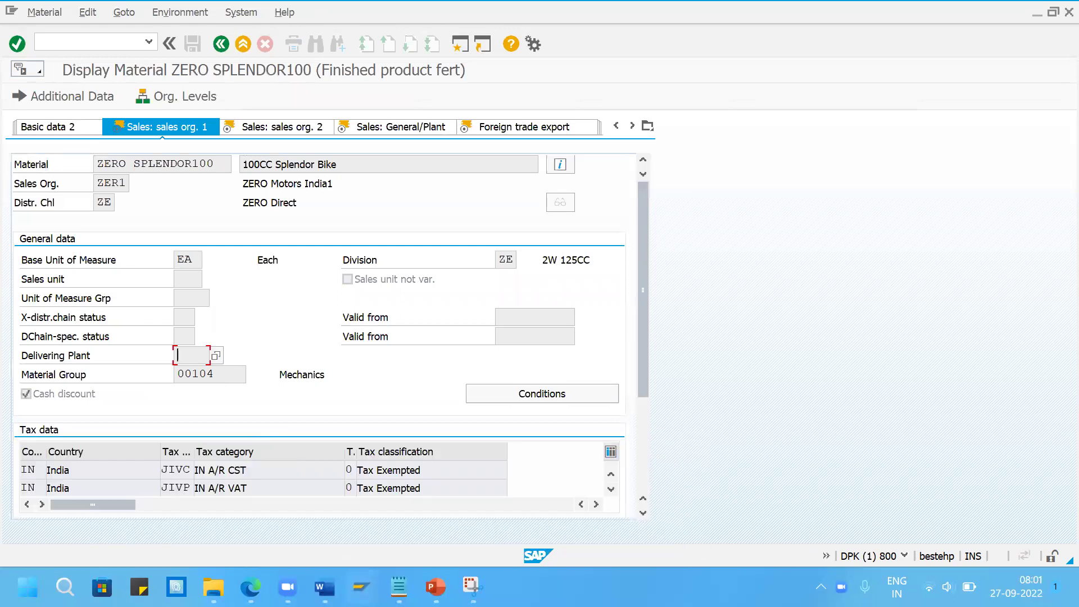
- Clear the delivering plant in the shipping data of the customer master
mouse_move(361, 587)
left_click(416, 527)
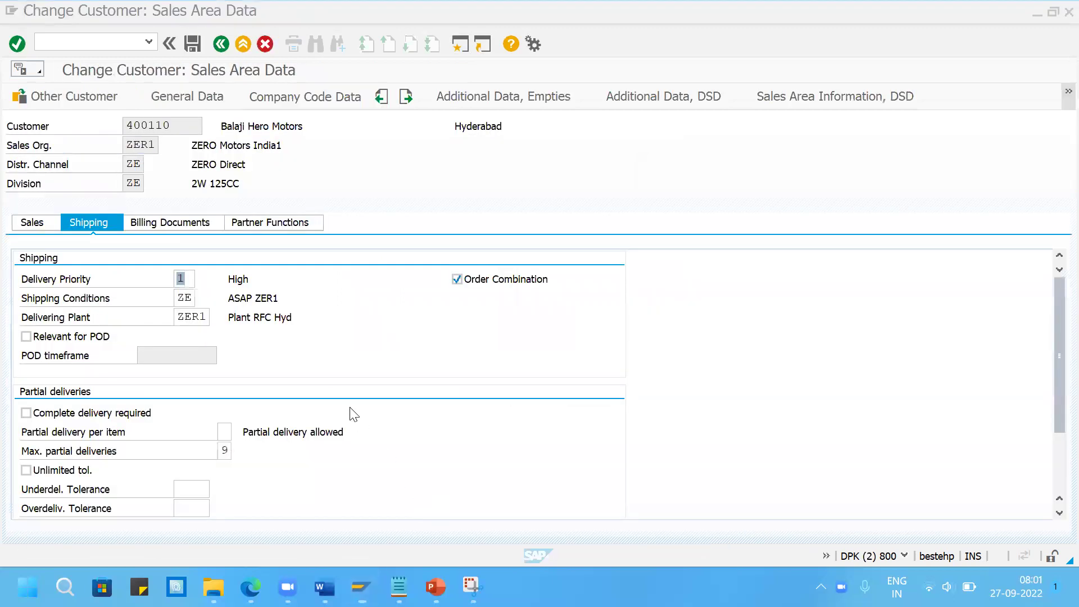
left_click(177, 318)
key("Delete")
key("Delete")
key("Delete")
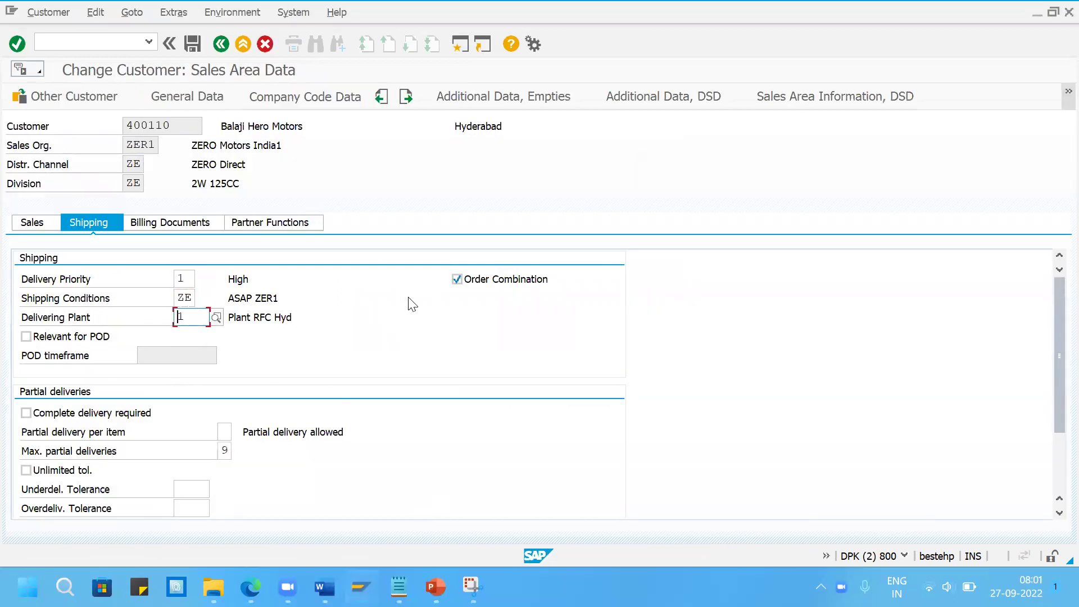
key("Tab")
- Check the terms of payment in the customer's billing and company code payment data, and save the customer master
left_click(161, 222)
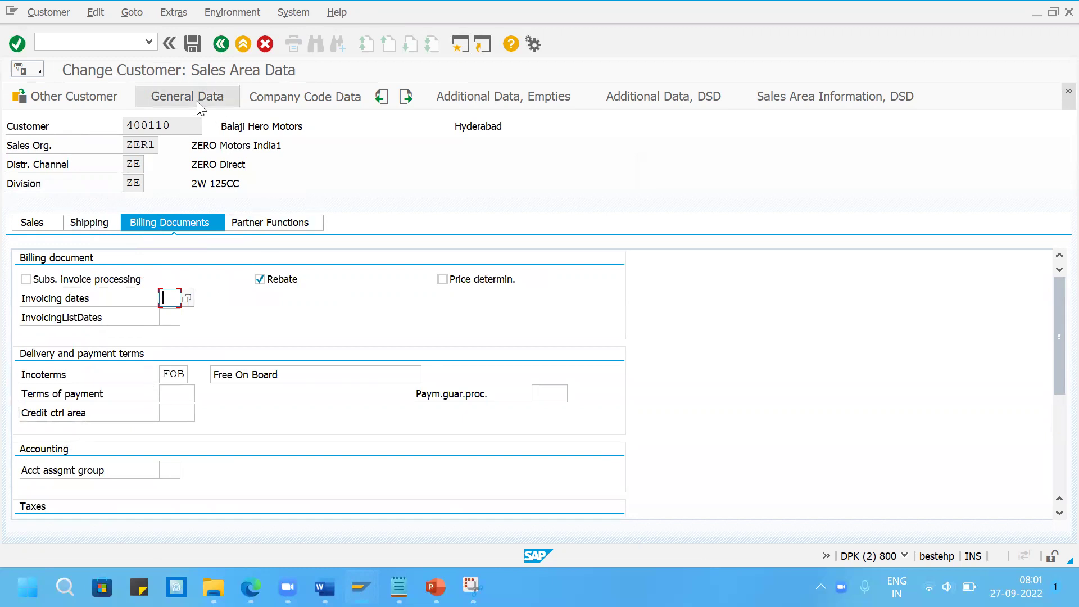
left_click(295, 100)
left_click(192, 184)
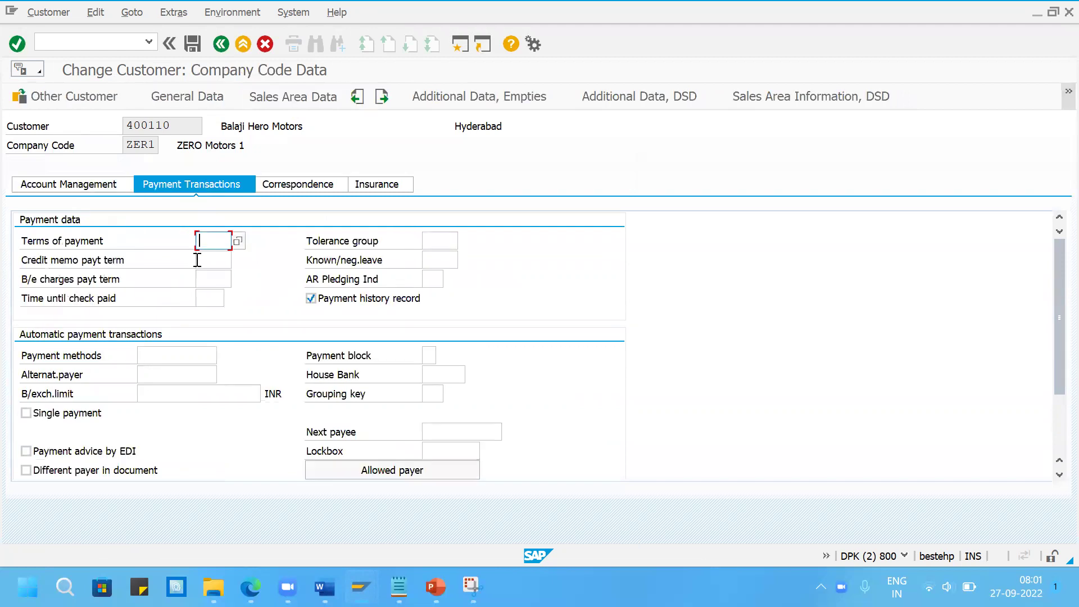
left_click(194, 44)
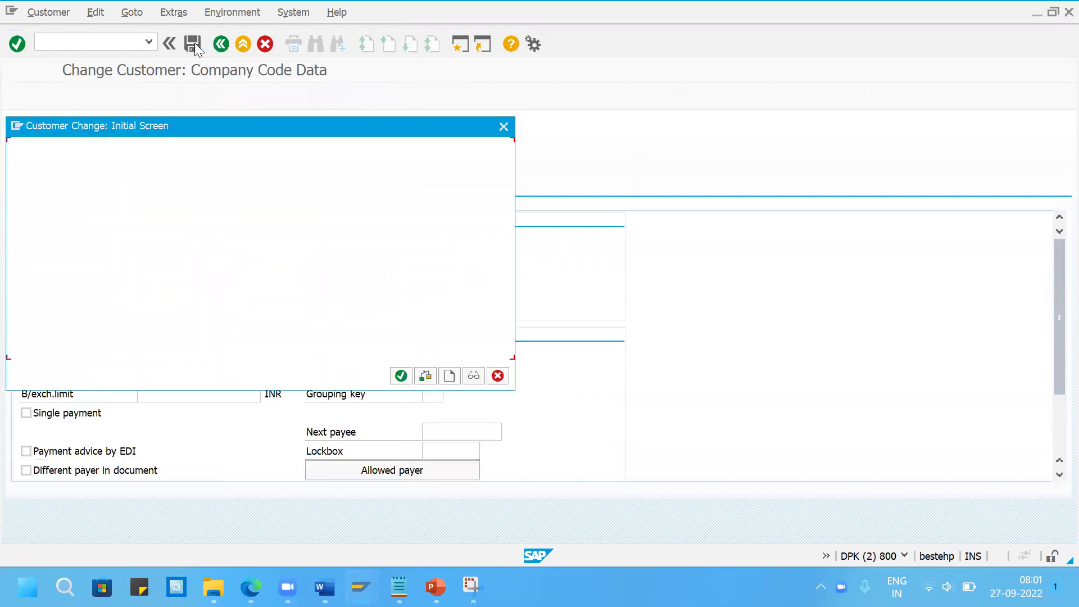
- Switch back to the sales order session and leave the material master display to return to the order overview
mouse_move(399, 587)
mouse_move(362, 587)
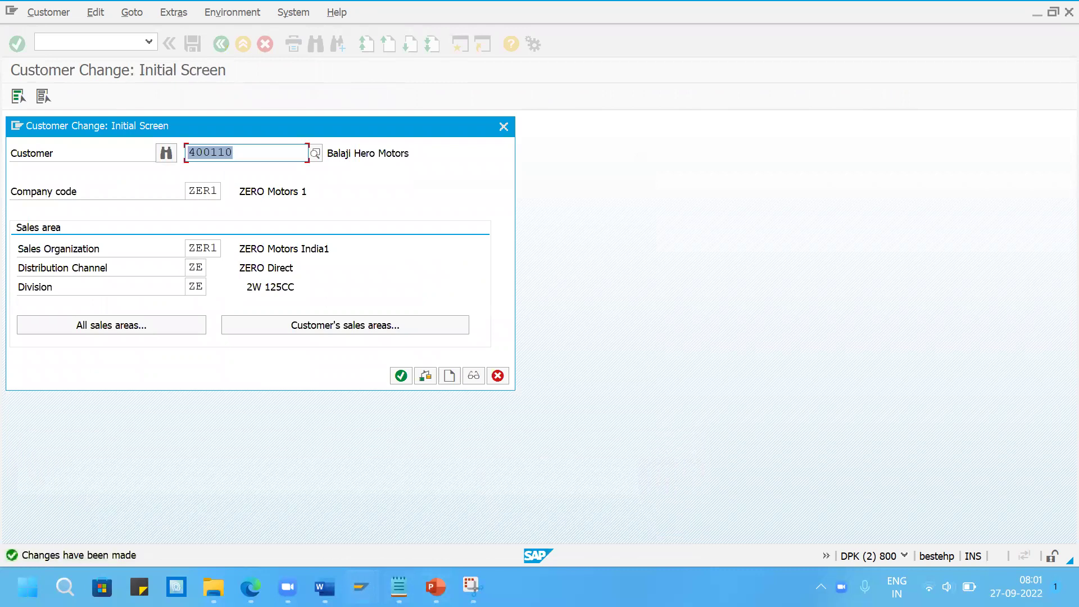
left_click(251, 496)
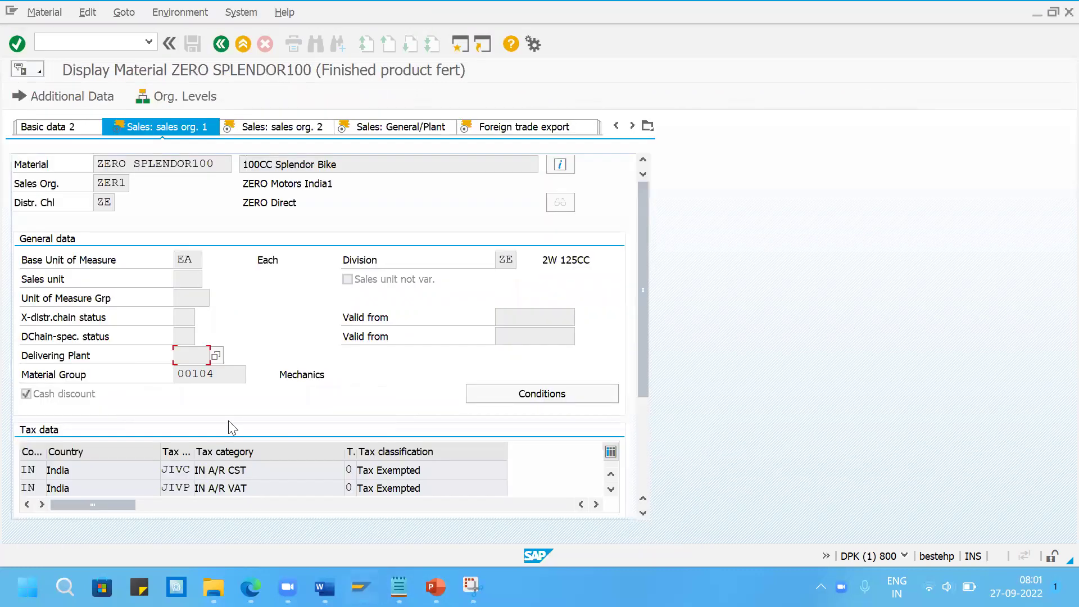
mouse_move(361, 586)
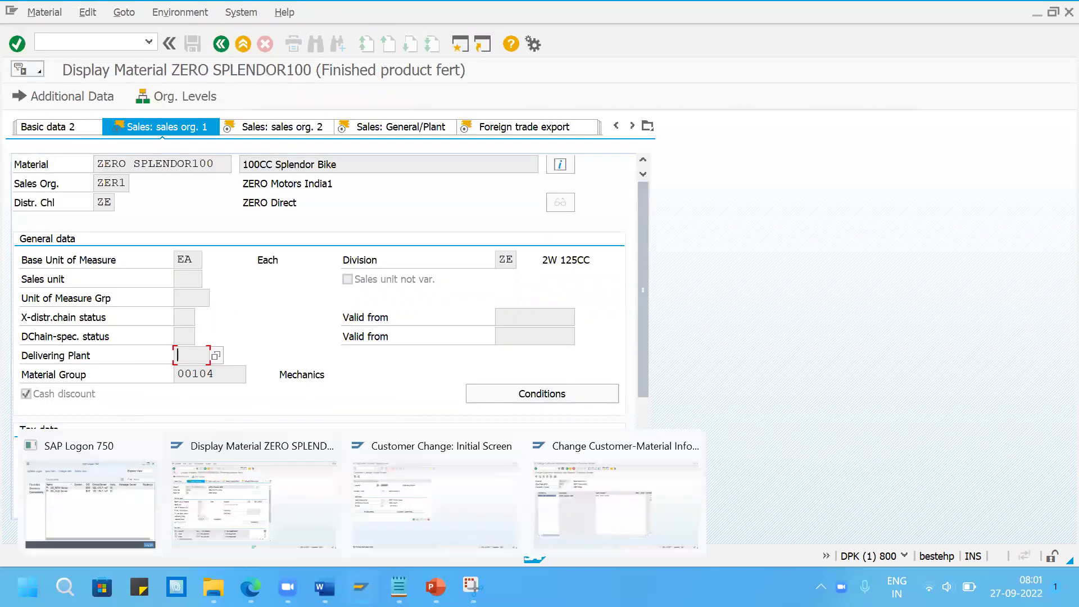
left_click(443, 523)
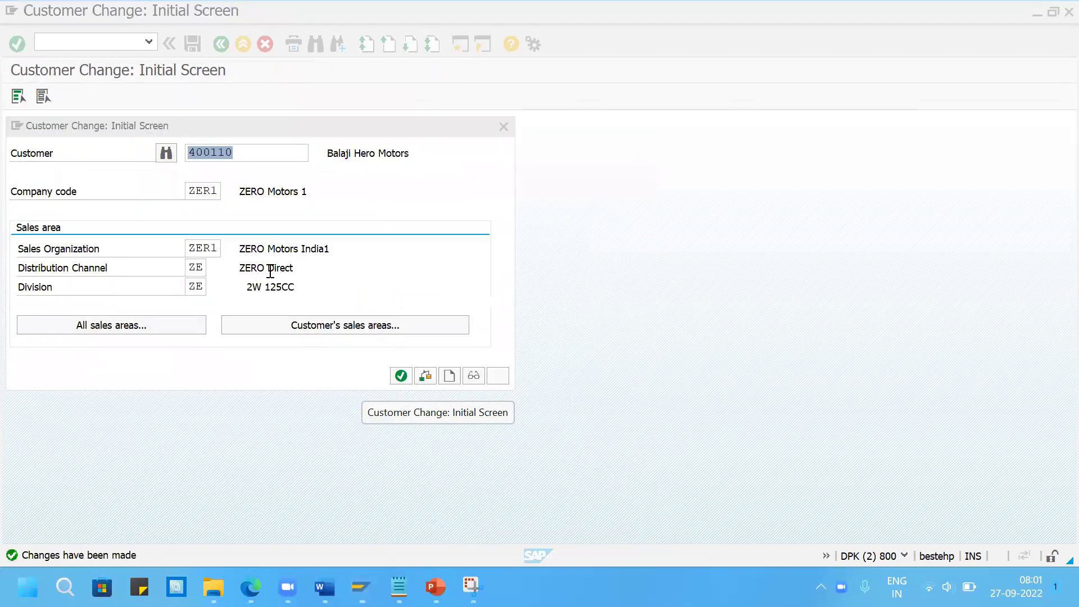
mouse_move(471, 586)
mouse_move(361, 586)
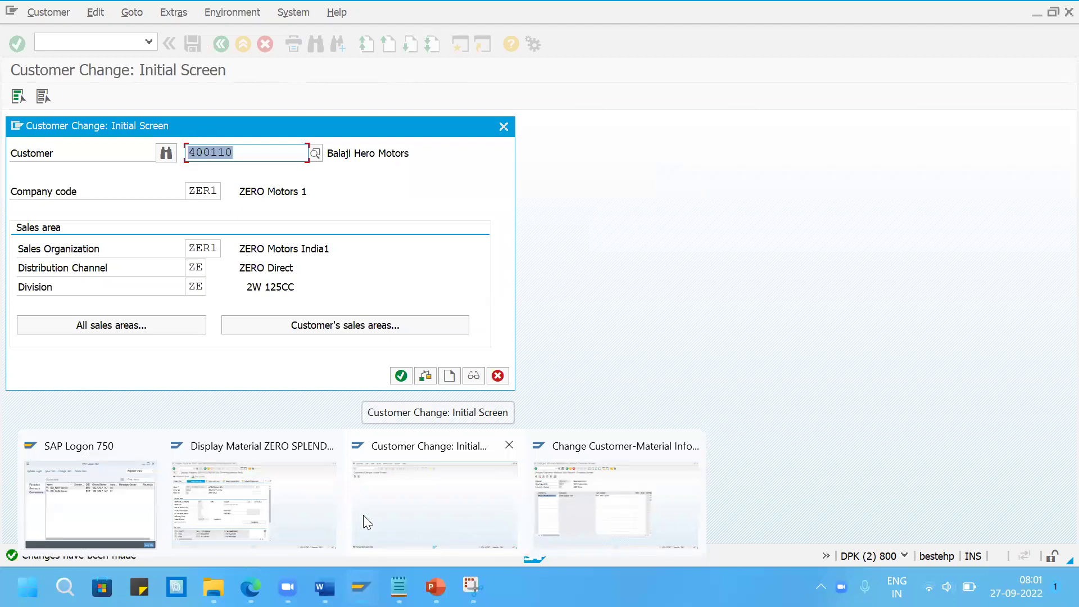
left_click(264, 495)
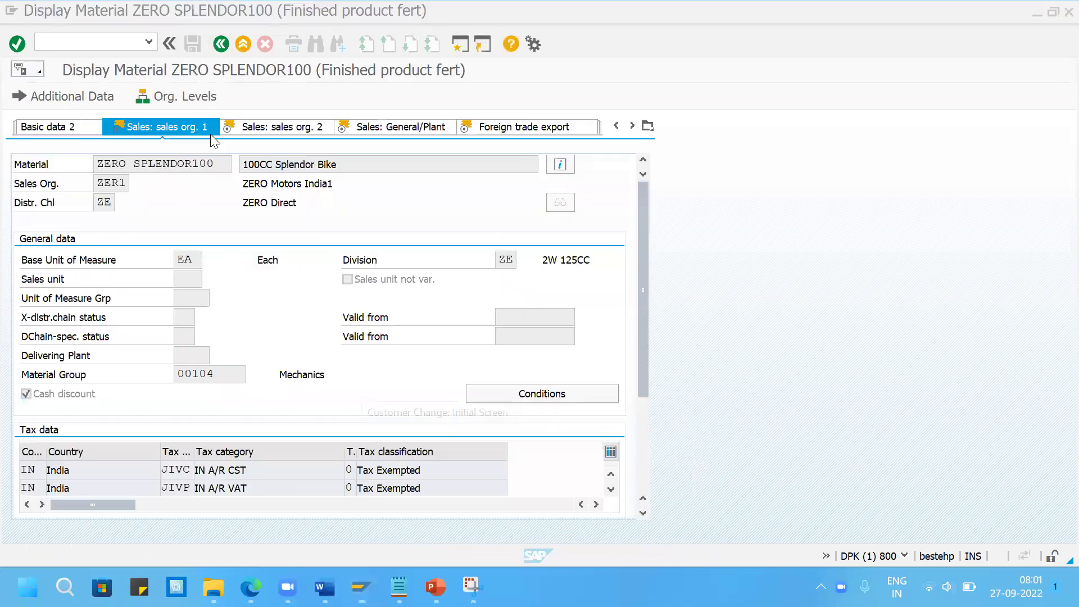
left_click(221, 44)
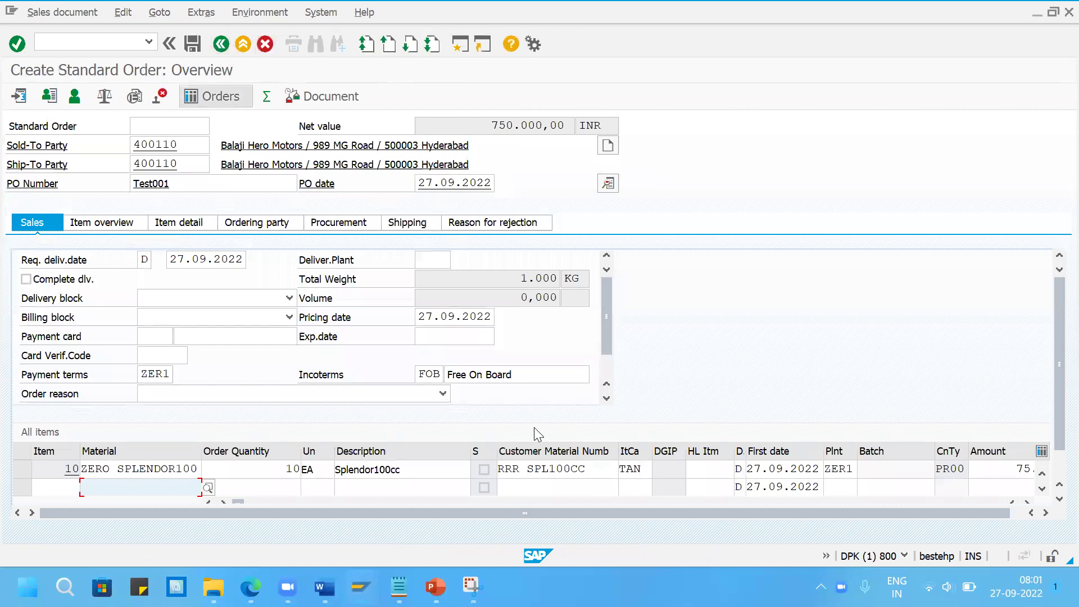
- Start a new standard order with transaction VA01 and enter Balaji Hero Motors as sold-to party along with the PO number
left_click(117, 42)
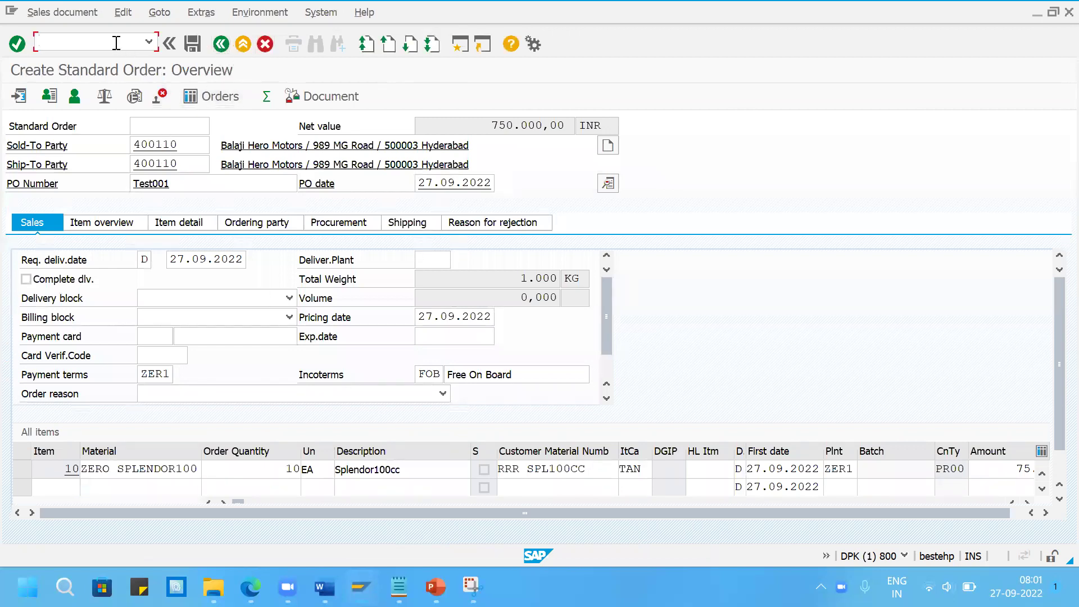
type("/NVA")
key("Return")
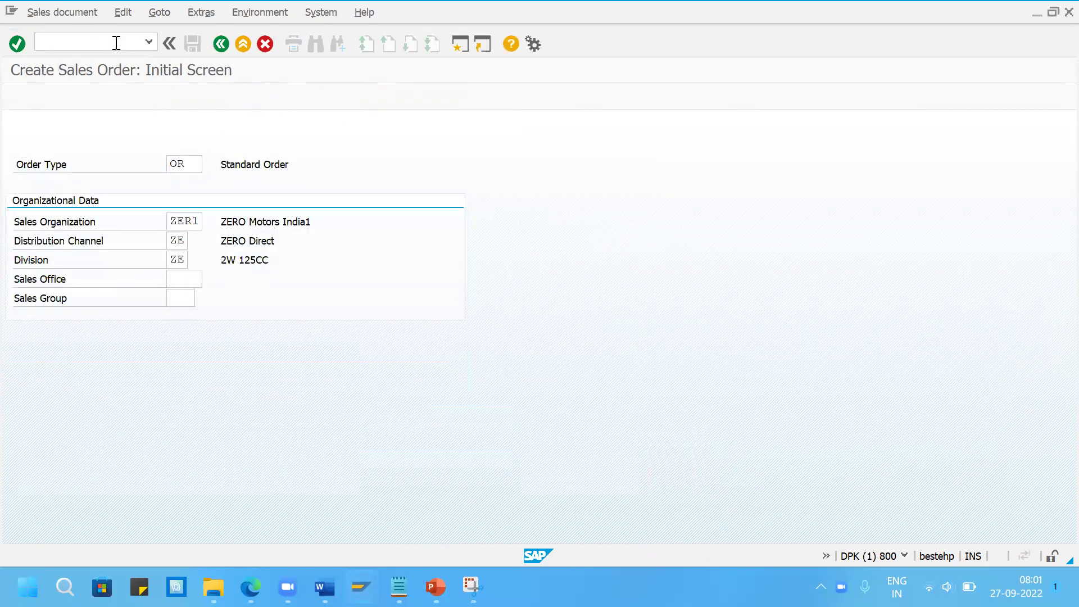
key("Return")
left_click(146, 145)
left_click(151, 159)
left_click(171, 191)
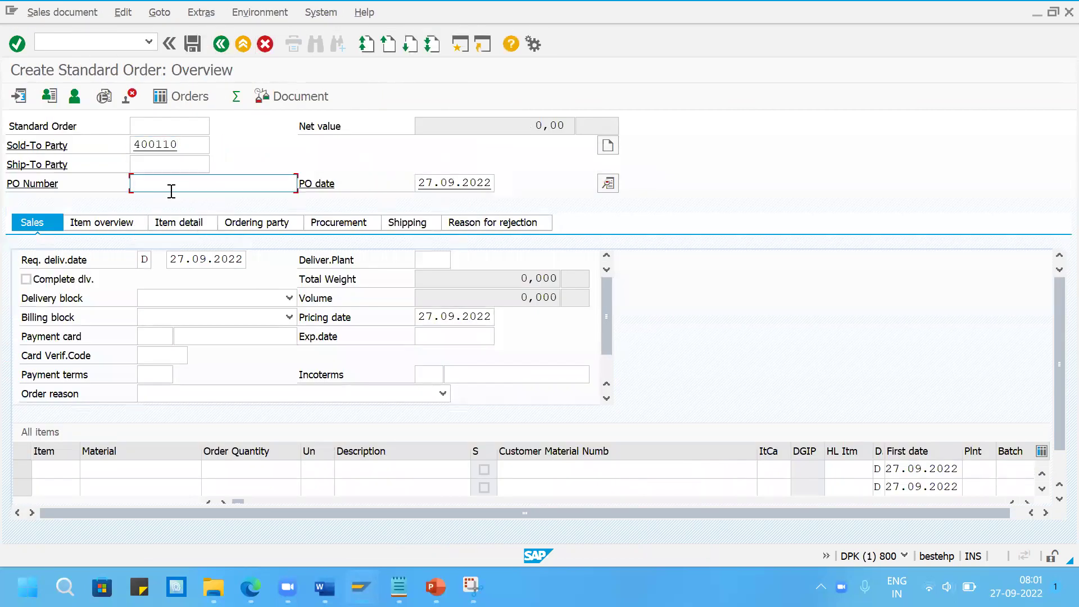
left_click(172, 201)
- Add an item for 10 units of material ZERO SPLENDOR100 and check the order's payment terms and the item's plant
left_click(159, 462)
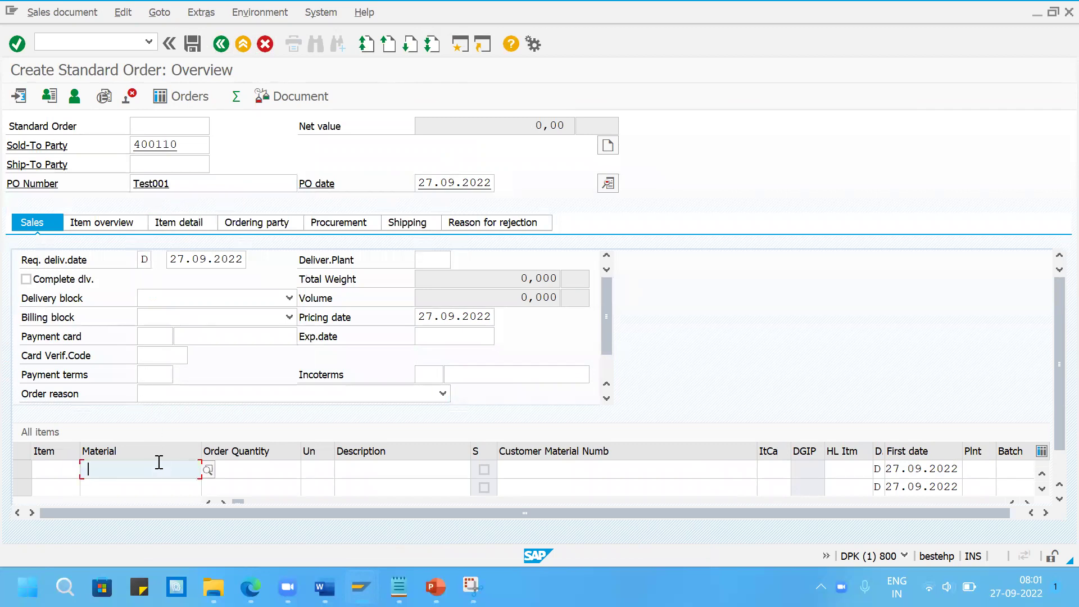
left_click(152, 482)
left_click(265, 468)
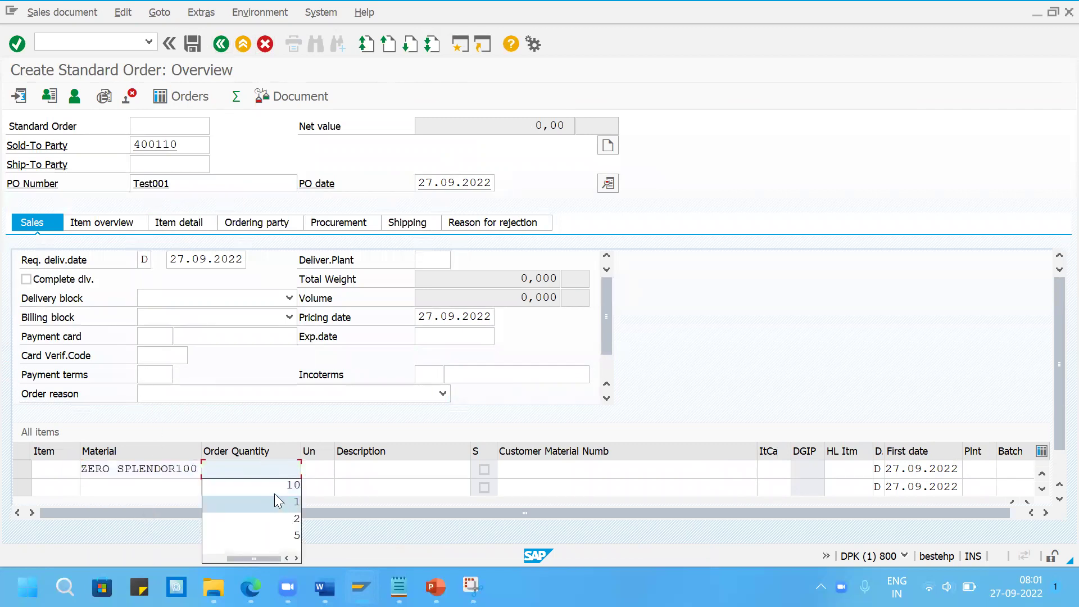
left_click(296, 485)
key("Return")
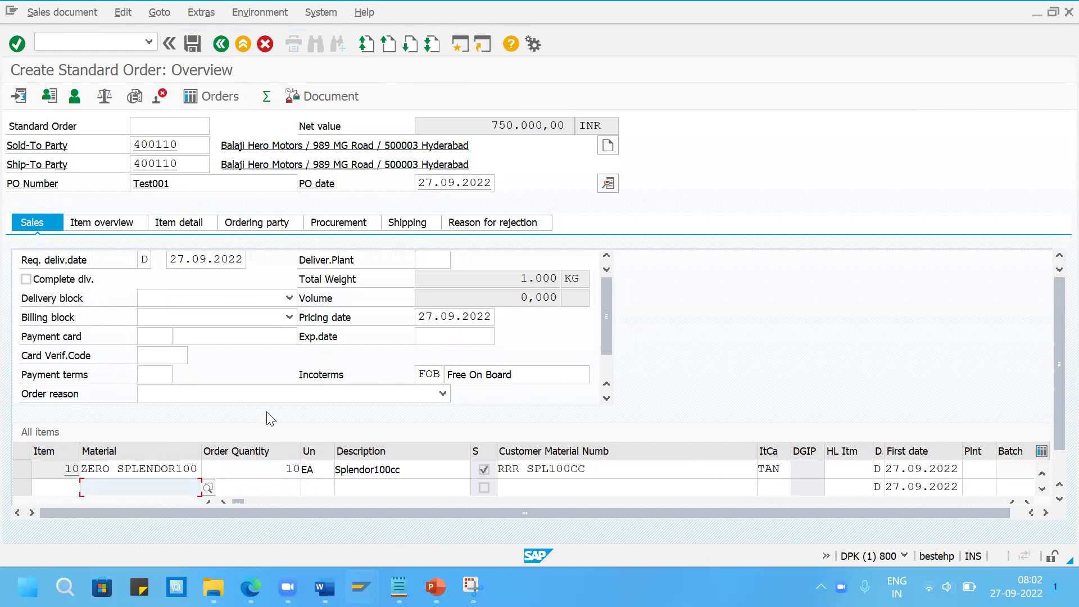
left_click(161, 378)
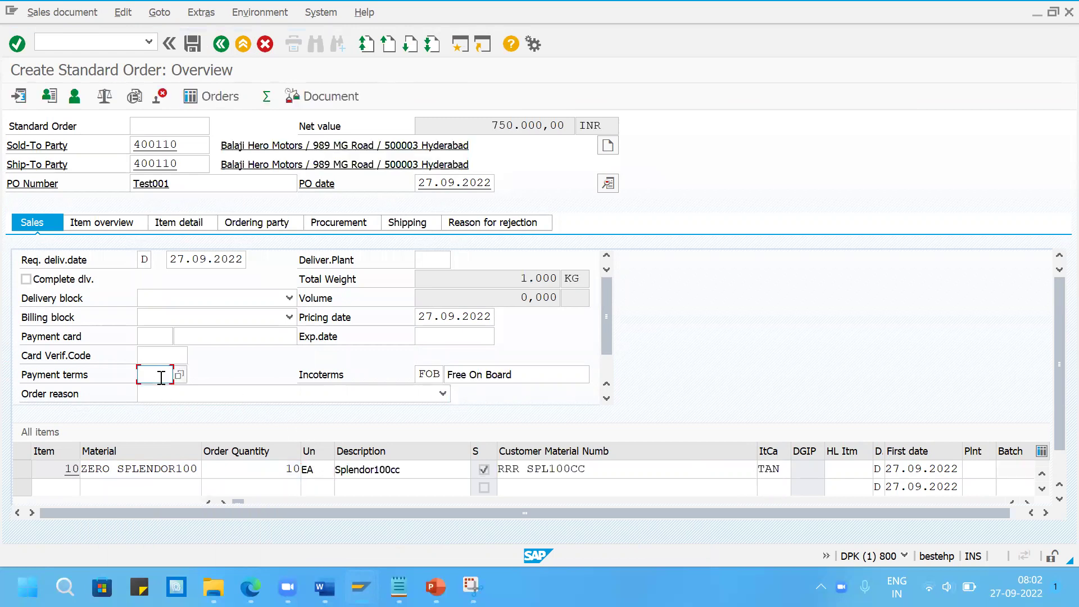
left_click(978, 472)
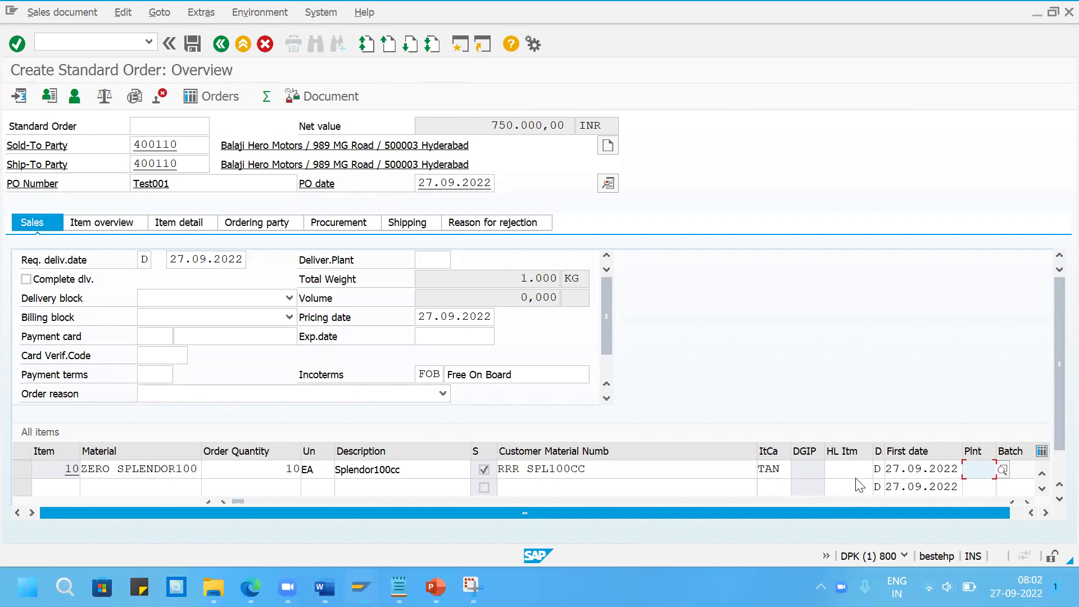
- Check the company code terms of payment and the delivering plant in the customer master of Balaji Hero Motors, and save it
mouse_move(360, 587)
left_click(478, 529)
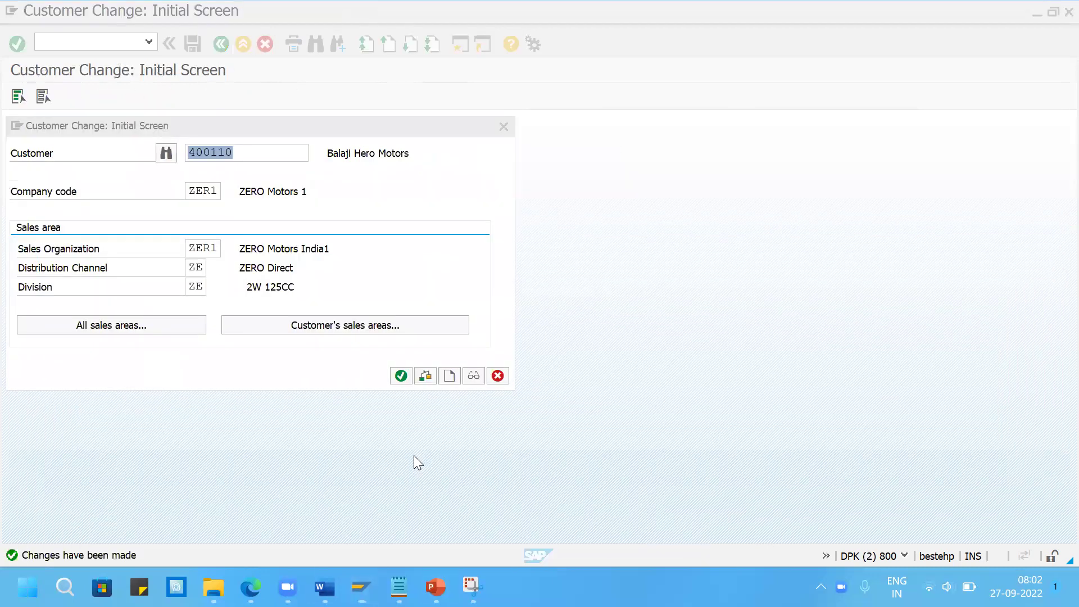
left_click(403, 378)
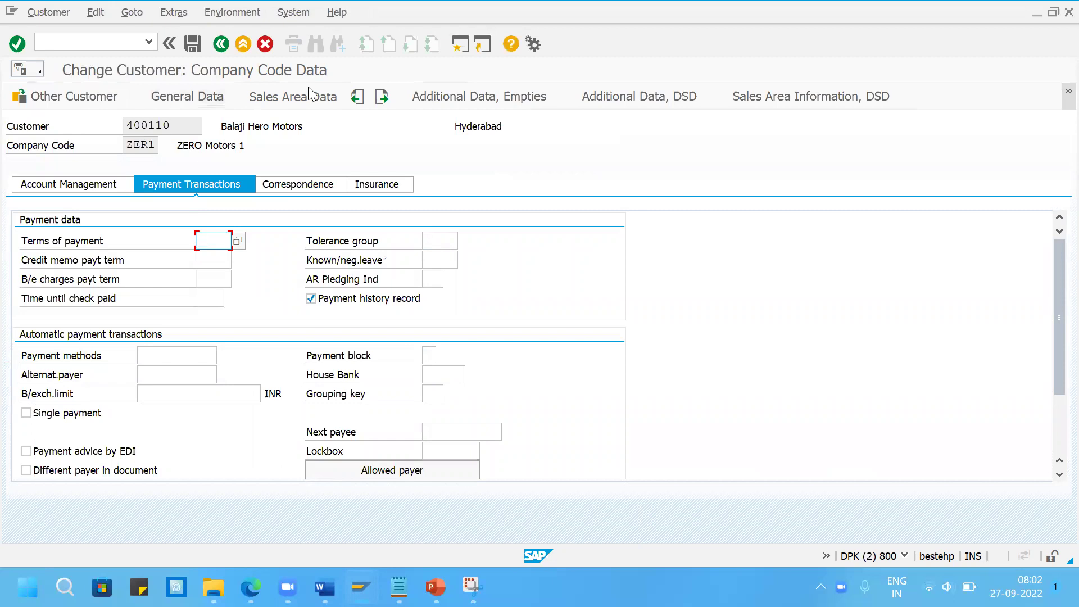
left_click(215, 240)
left_click(222, 256)
left_click(278, 100)
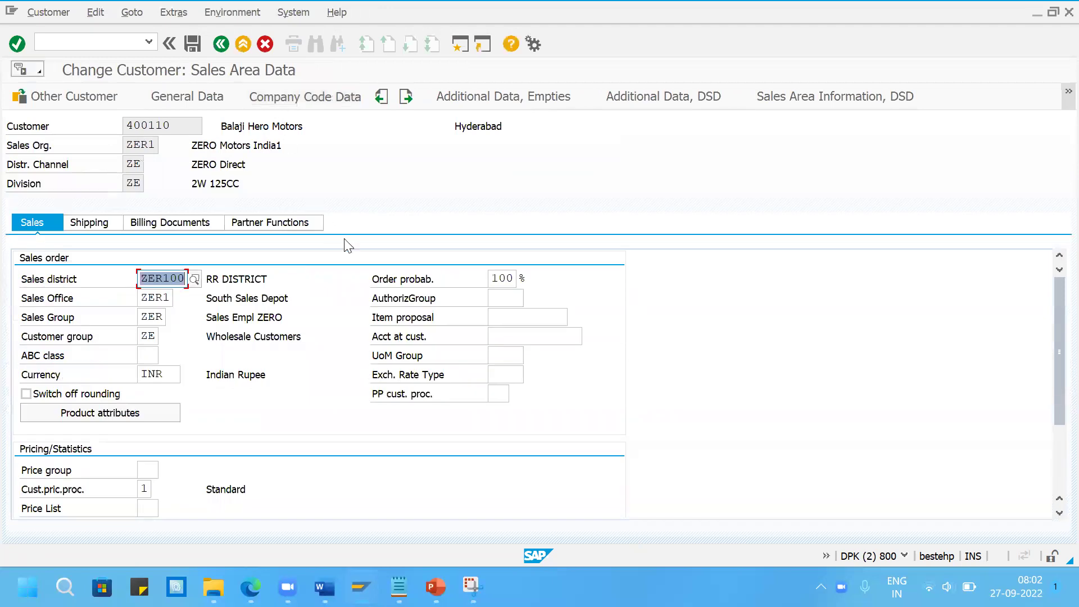
left_click(94, 226)
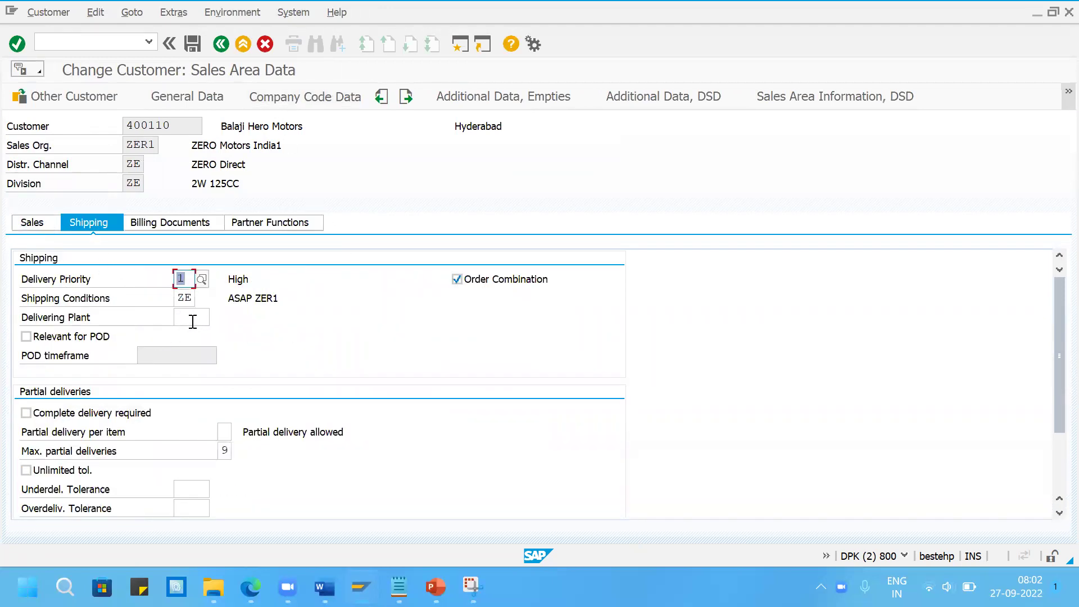
left_click(192, 45)
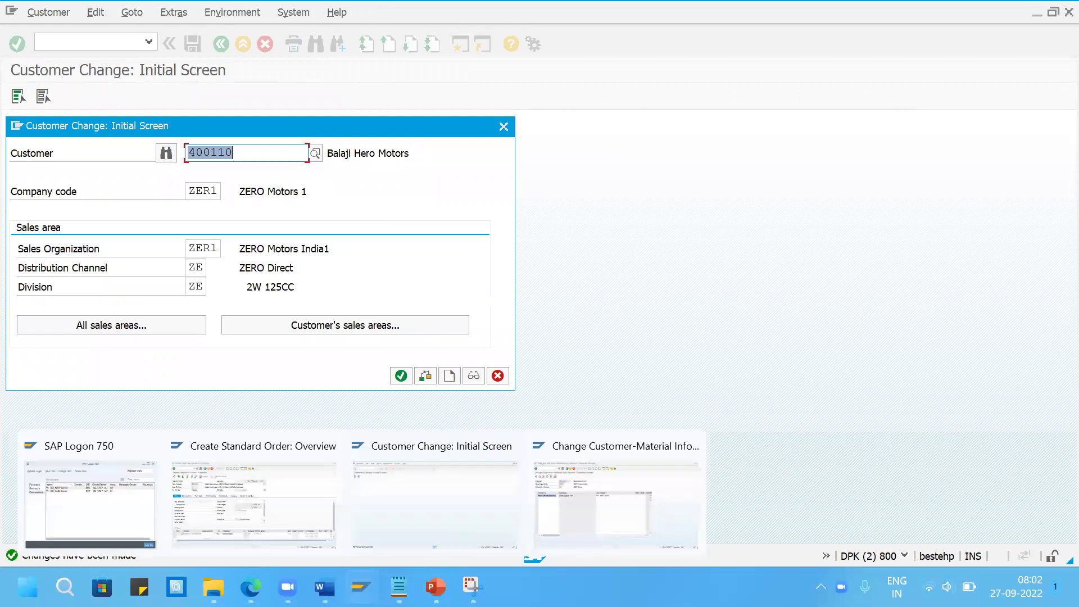
- Switch to the customer-material info record session and open the item details of ZERO SPLENDOR100
mouse_move(399, 587)
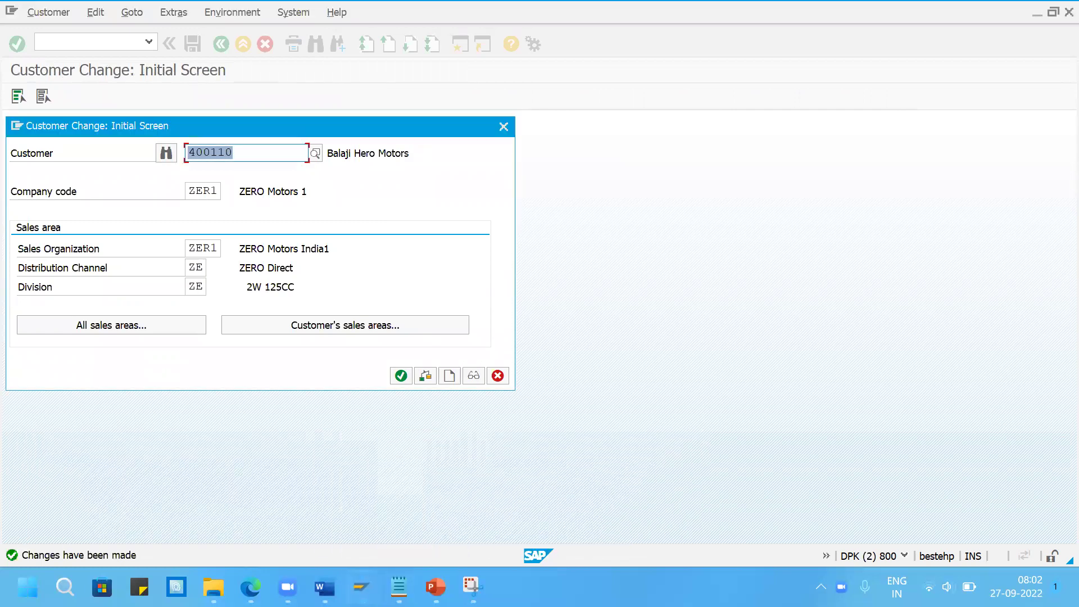
mouse_move(361, 587)
left_click(571, 531)
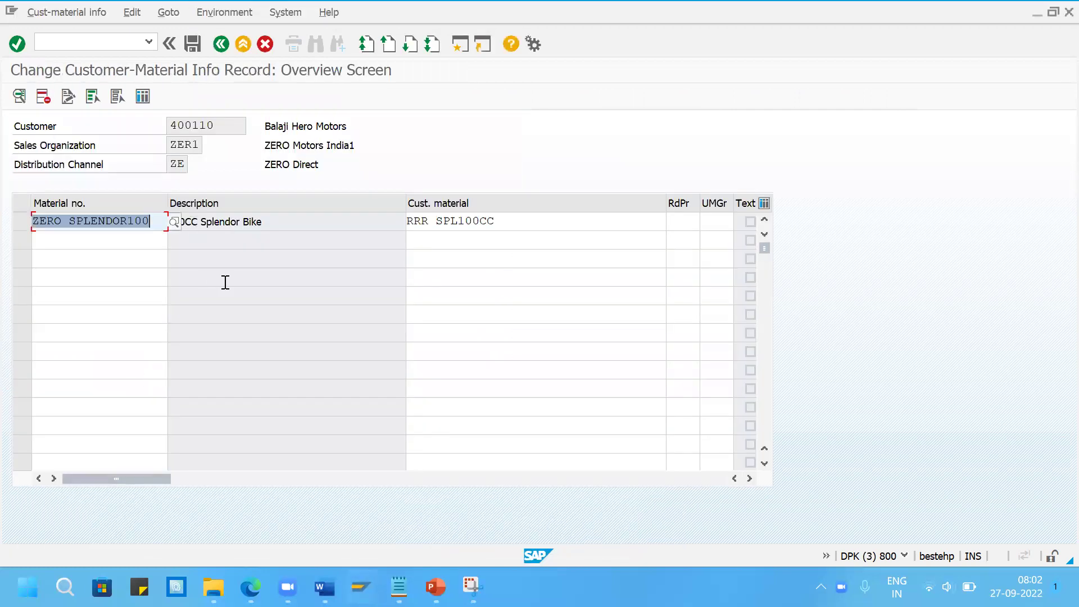
left_click(24, 223)
left_click(19, 97)
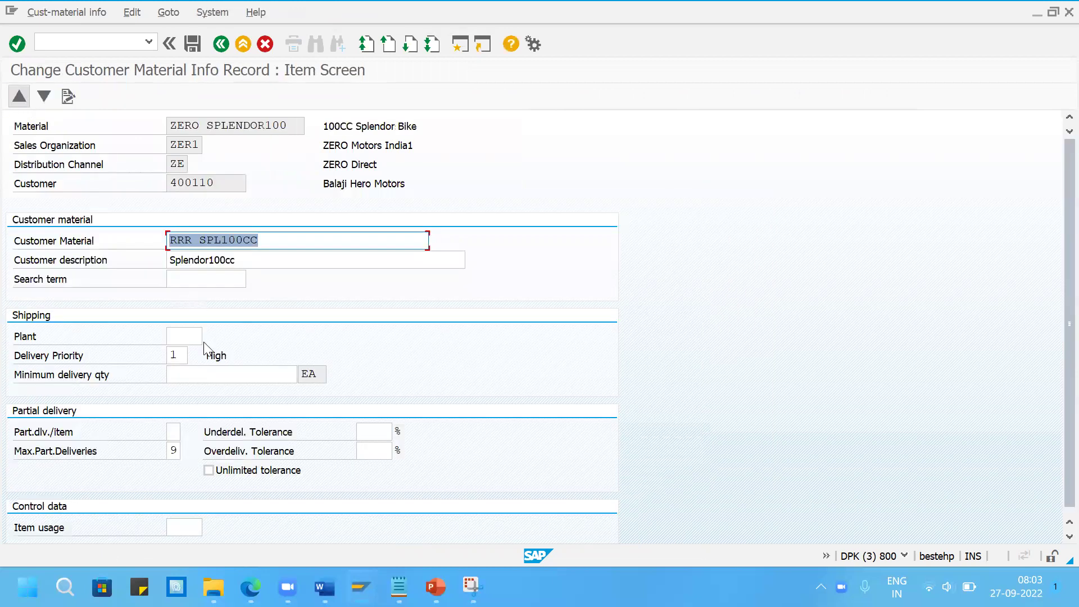
- Set the shipping plant of the ZERO SPLENDOR100 info record to ZER1 and save the record
left_click(186, 337)
type("XER1")
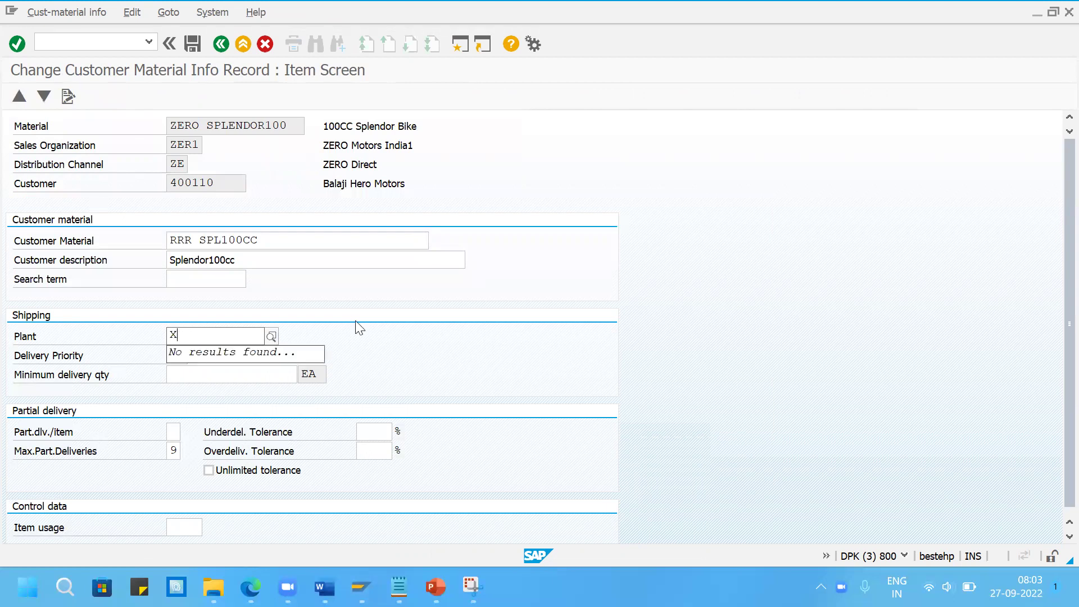
key("BackSpace")
type("ZE")
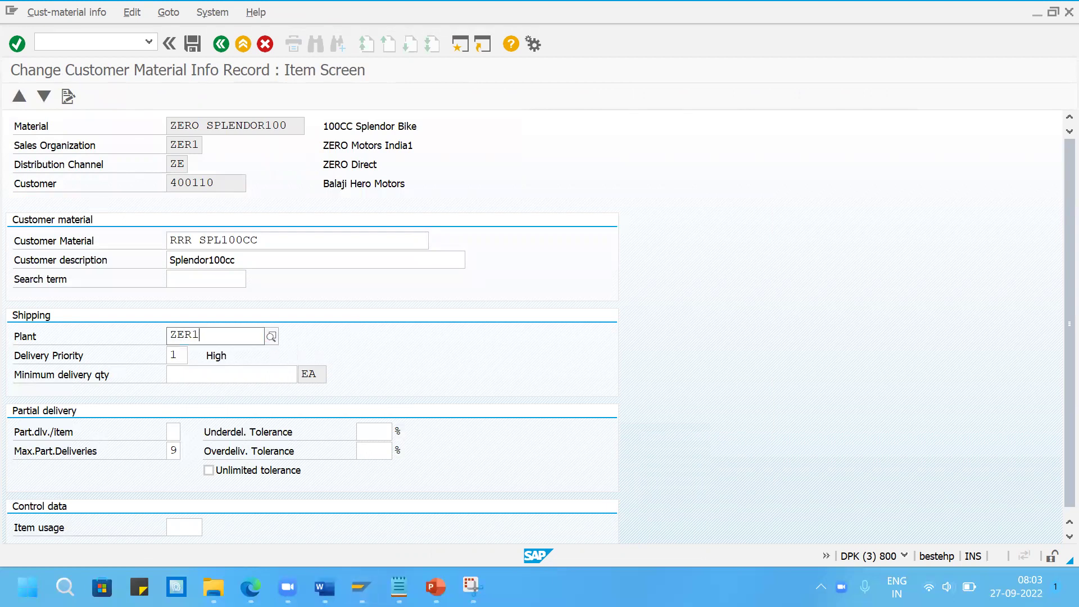
type("R1")
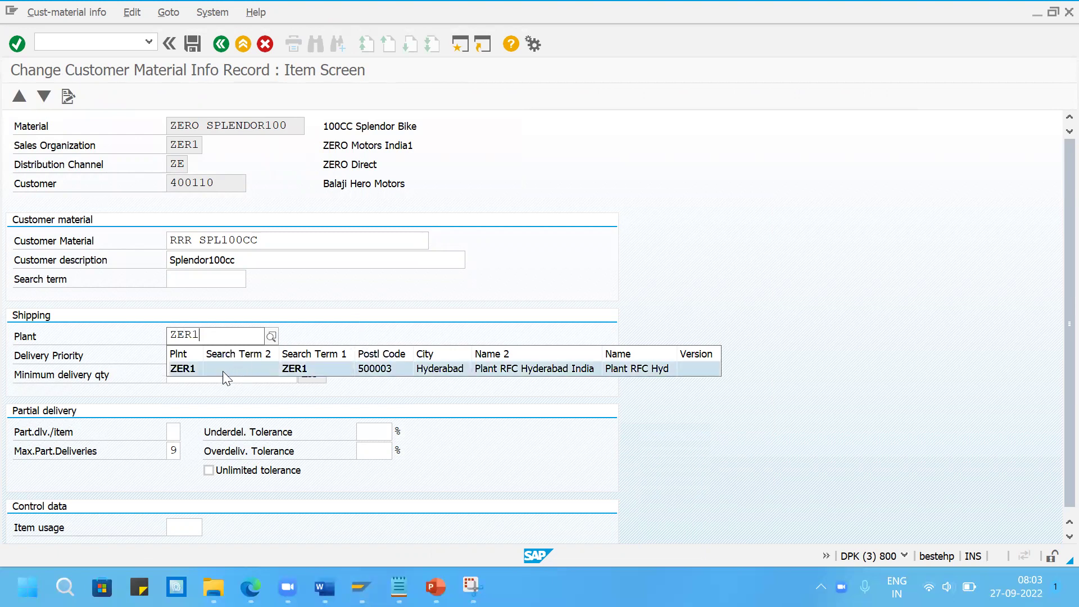
left_click(190, 370)
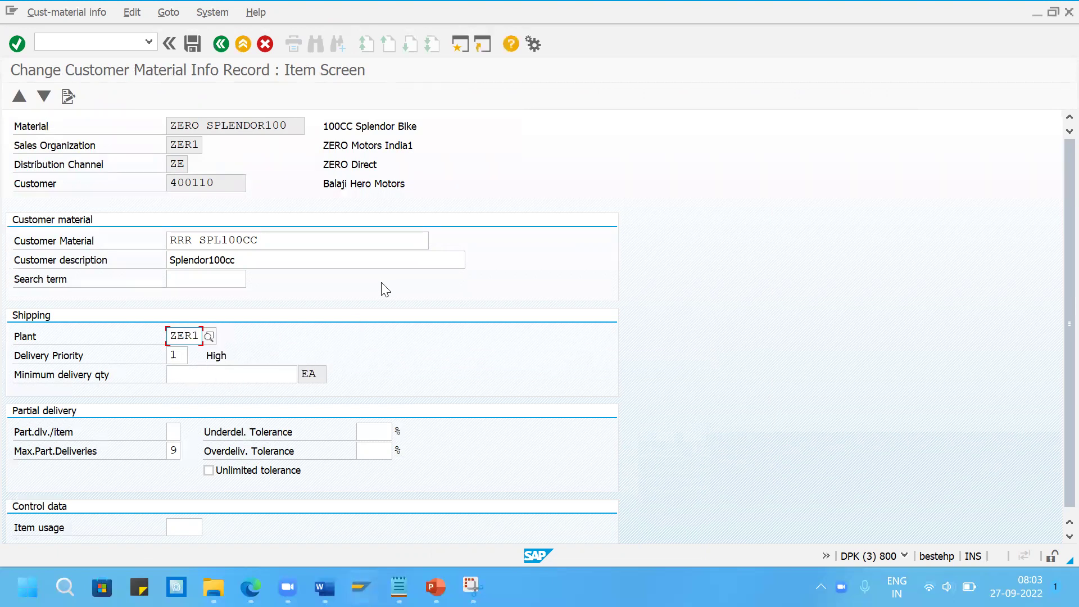
key("Return")
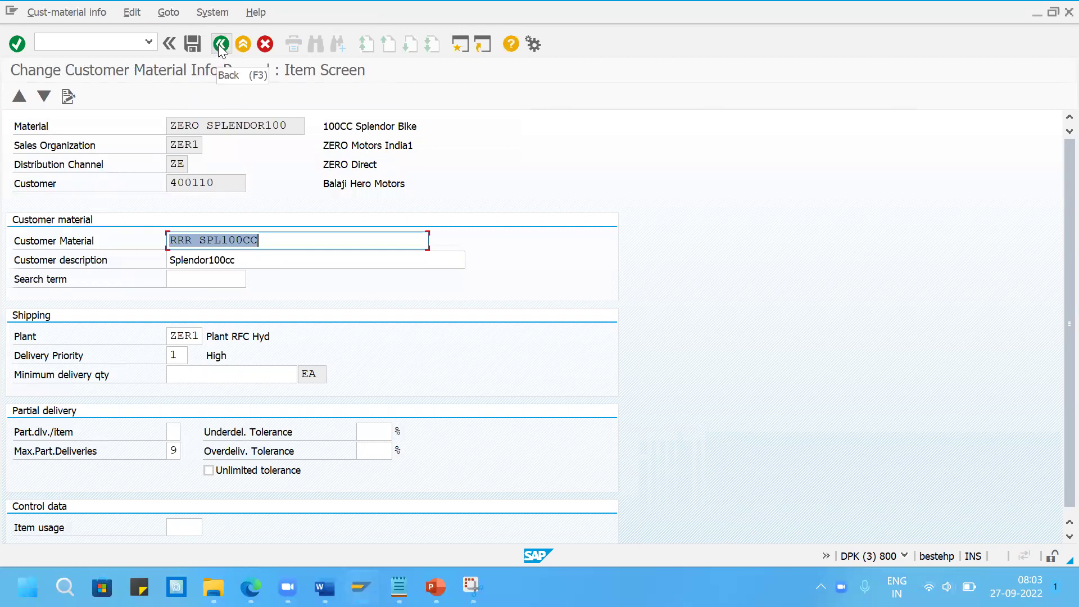
left_click(192, 44)
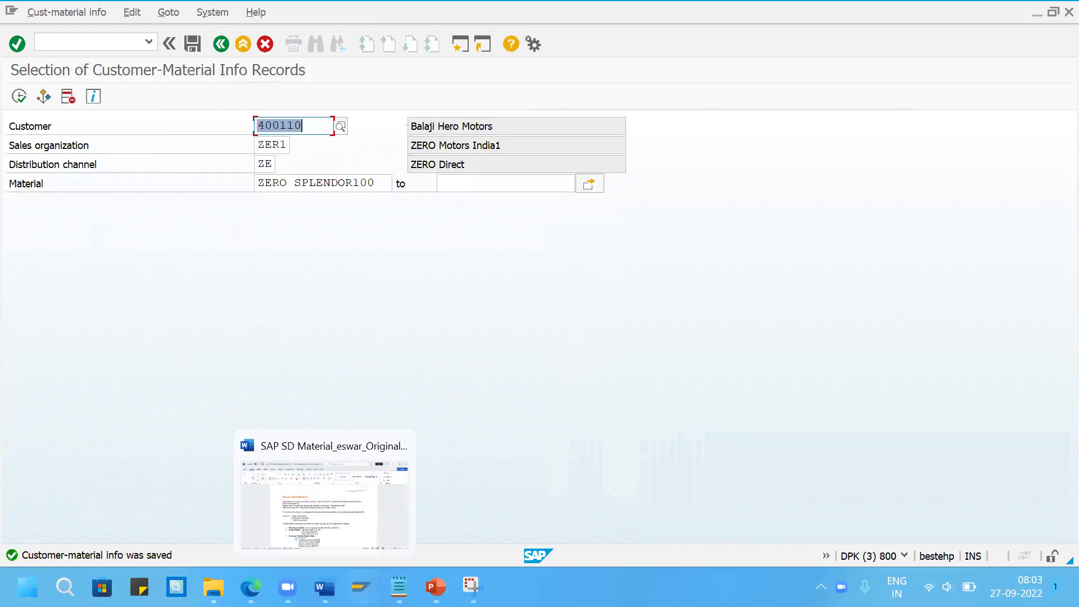
- Return to the sales order session, restart VA01 for a standard order, and enter the Balaji Hero Motors sold-to party and PO number
mouse_move(361, 588)
left_click(299, 516)
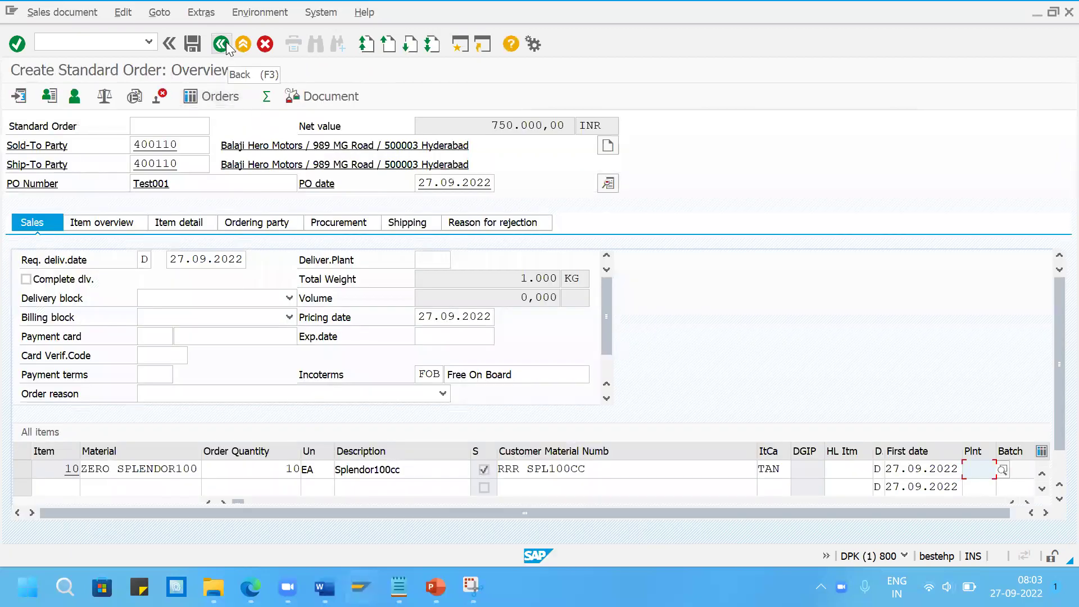
left_click(121, 42)
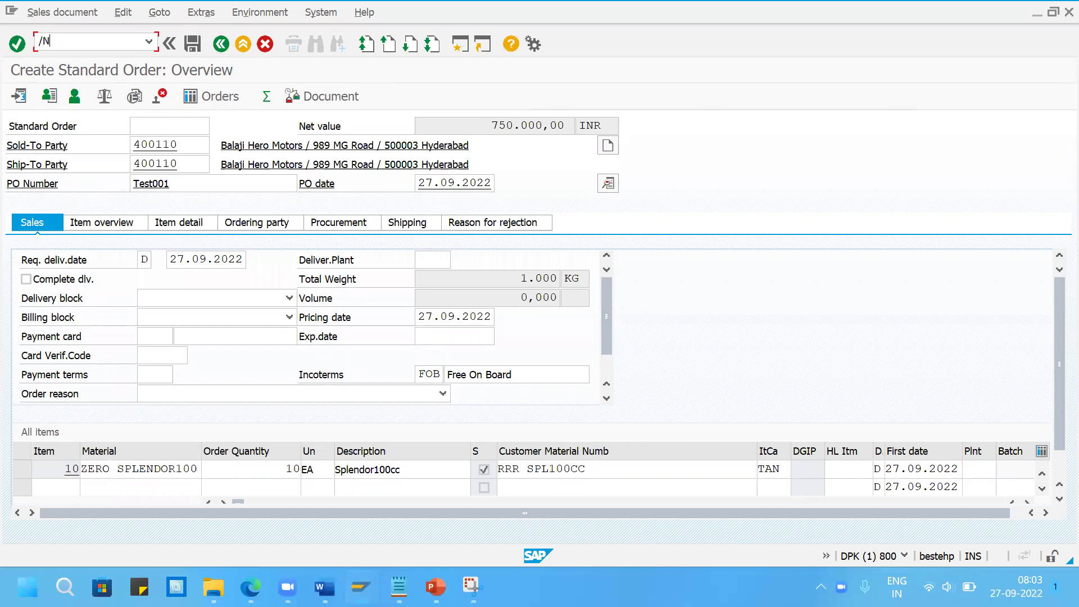
type("/NVA01")
key("Return")
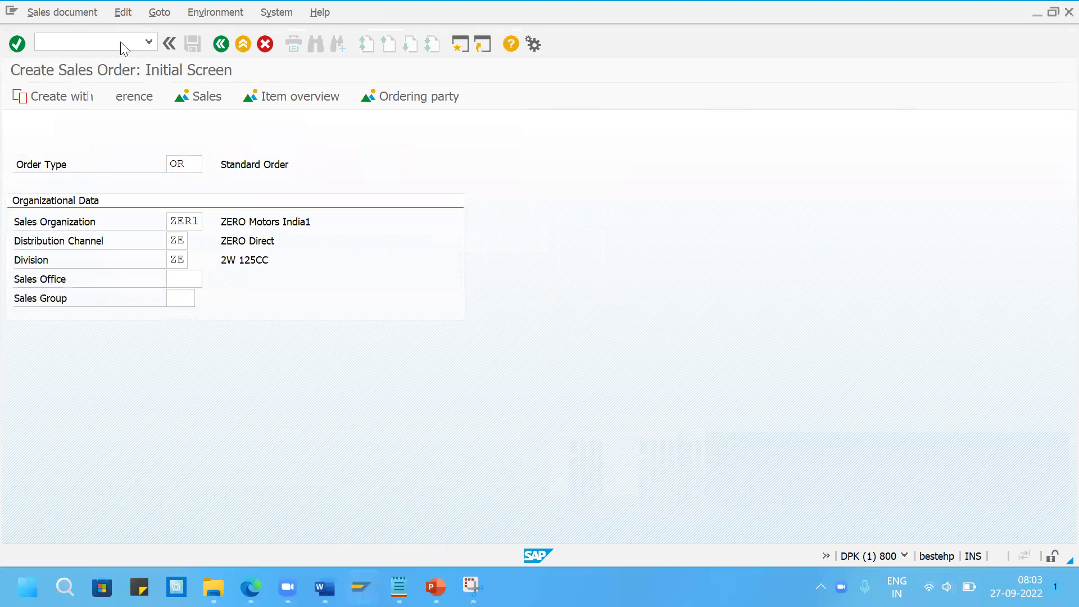
key("Return")
left_click(142, 144)
left_click(153, 157)
left_click(156, 181)
left_click(150, 200)
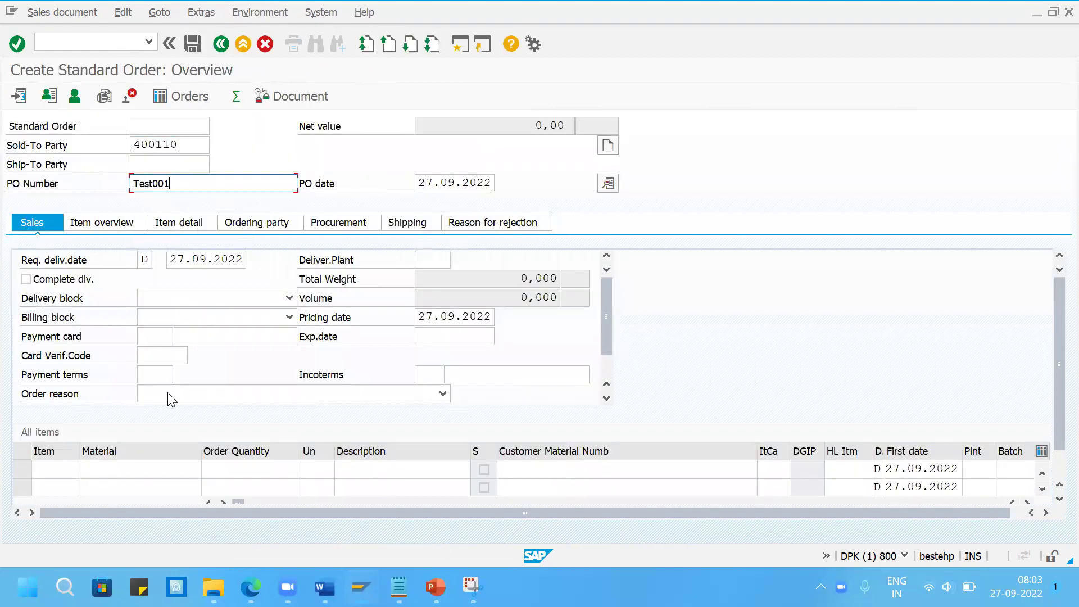
- Enter material ZERO SPLENDOR100 with order quantity 10 as the first item, and try to narrow the customer material number column
left_click(144, 466)
left_click(168, 484)
left_click(231, 471)
type("10")
key("Return")
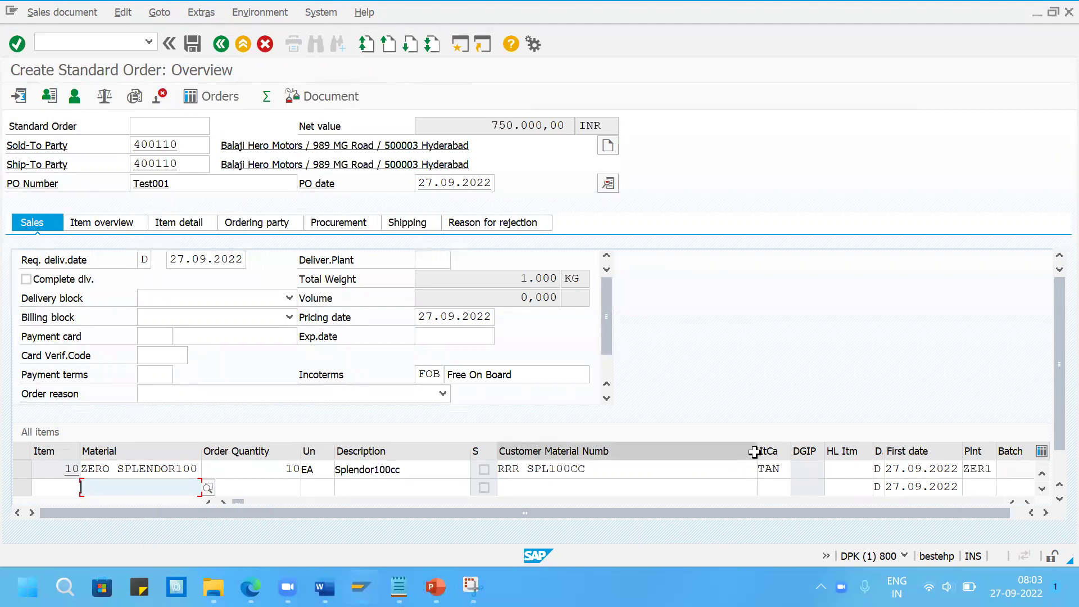
left_click_drag(756, 451, 627, 452)
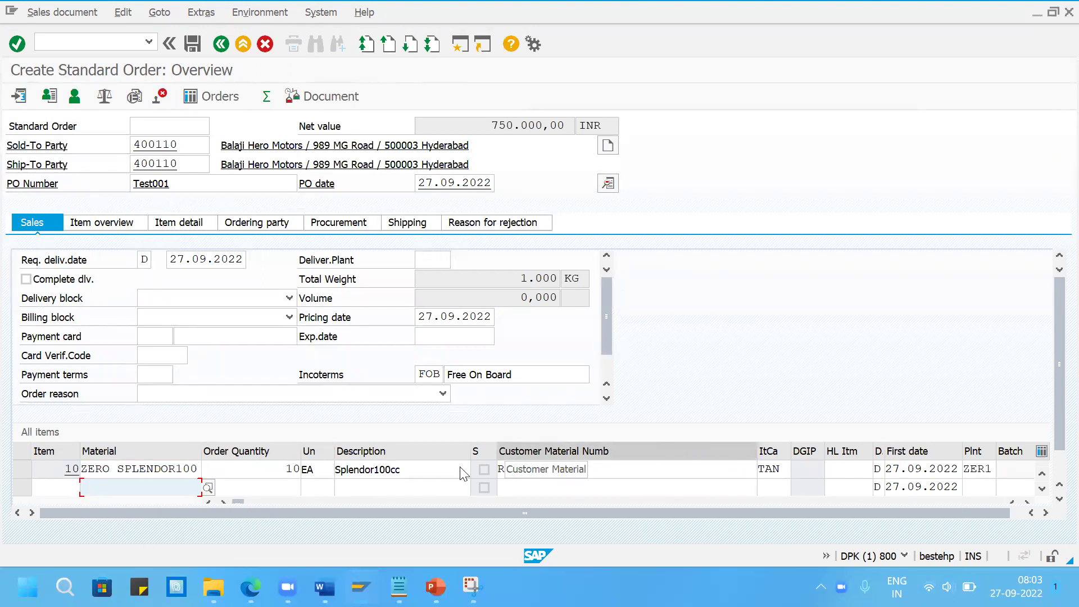
- Narrow the item description column and check the item's plant and the header payment terms in the order overview
left_click_drag(469, 448, 406, 456)
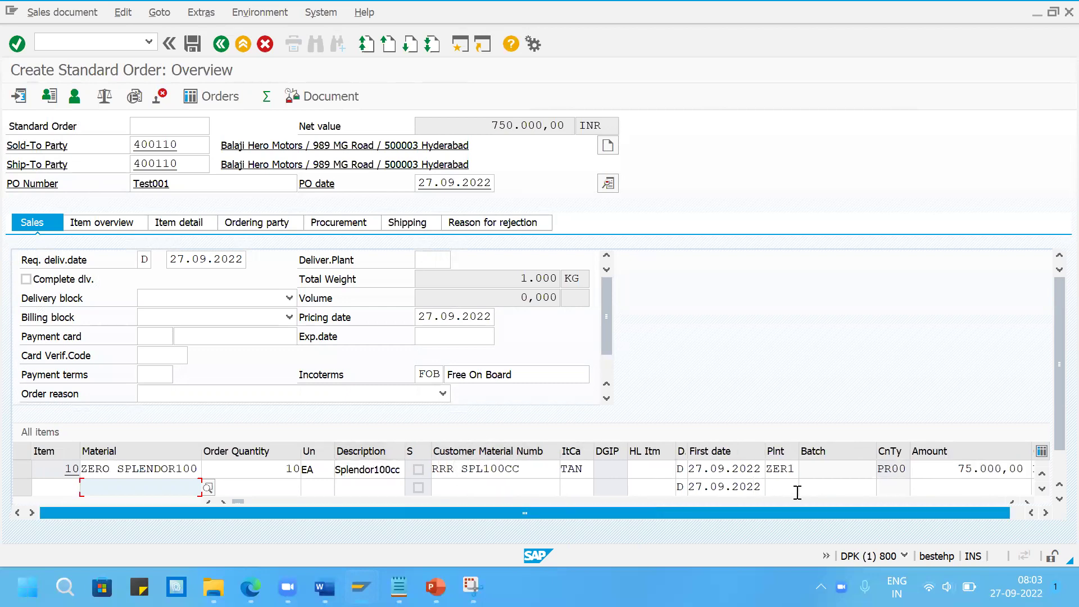
left_click(793, 468)
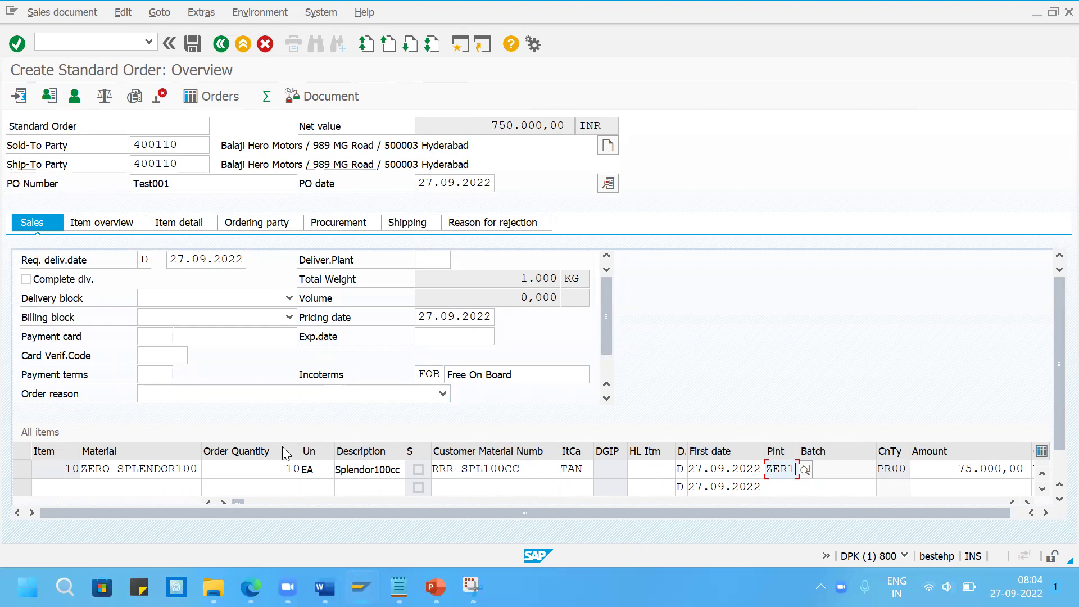
left_click(159, 376)
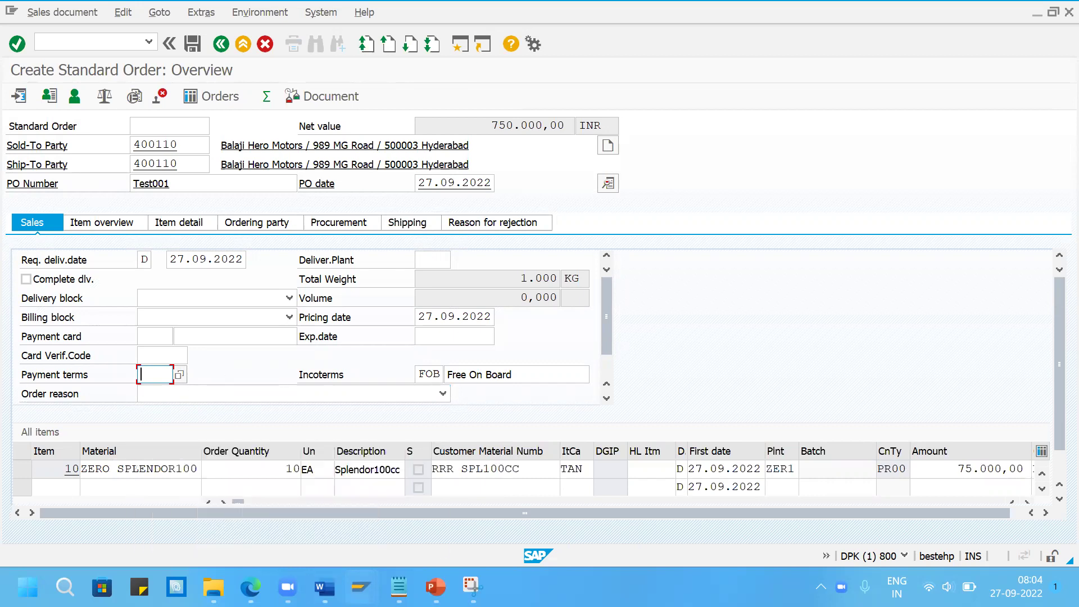
- Switch to the customer change session and set the terms of payment to ZER1 in the Balaji Hero Motors sales area billing data
mouse_move(361, 587)
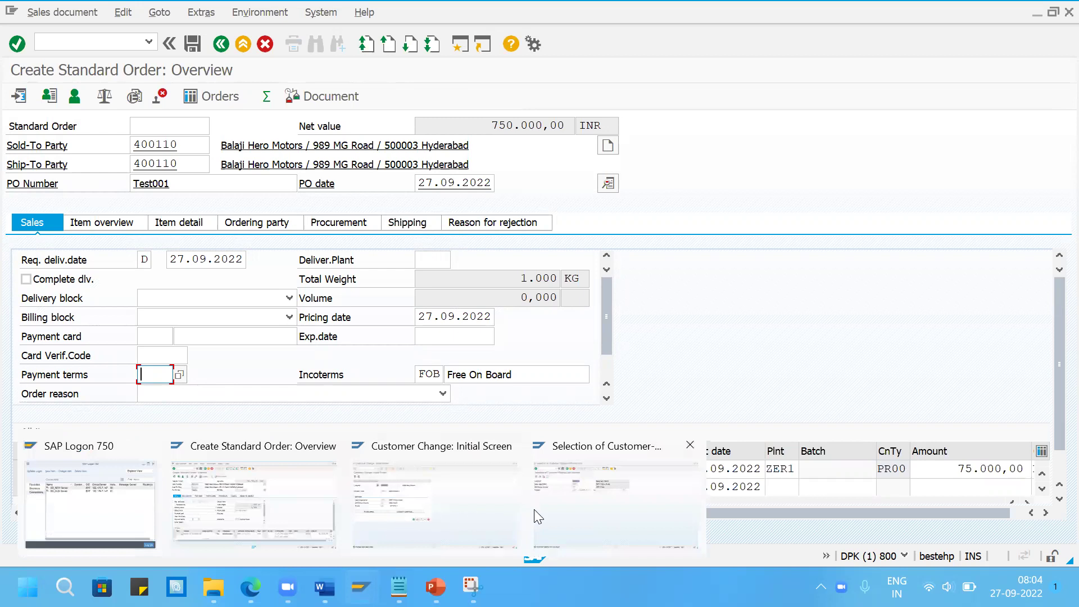
left_click(444, 506)
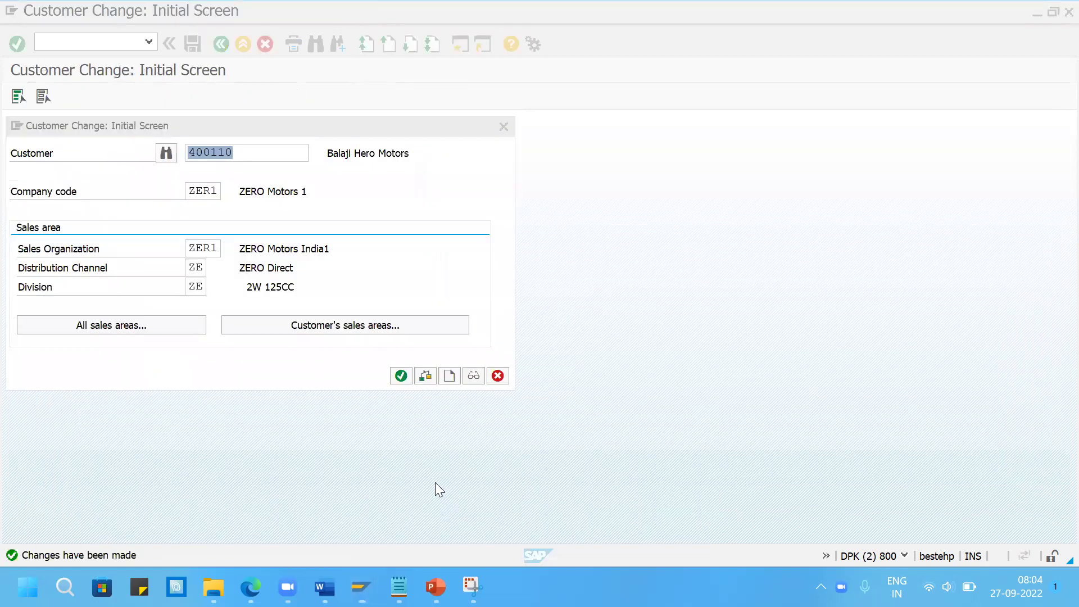
left_click(400, 375)
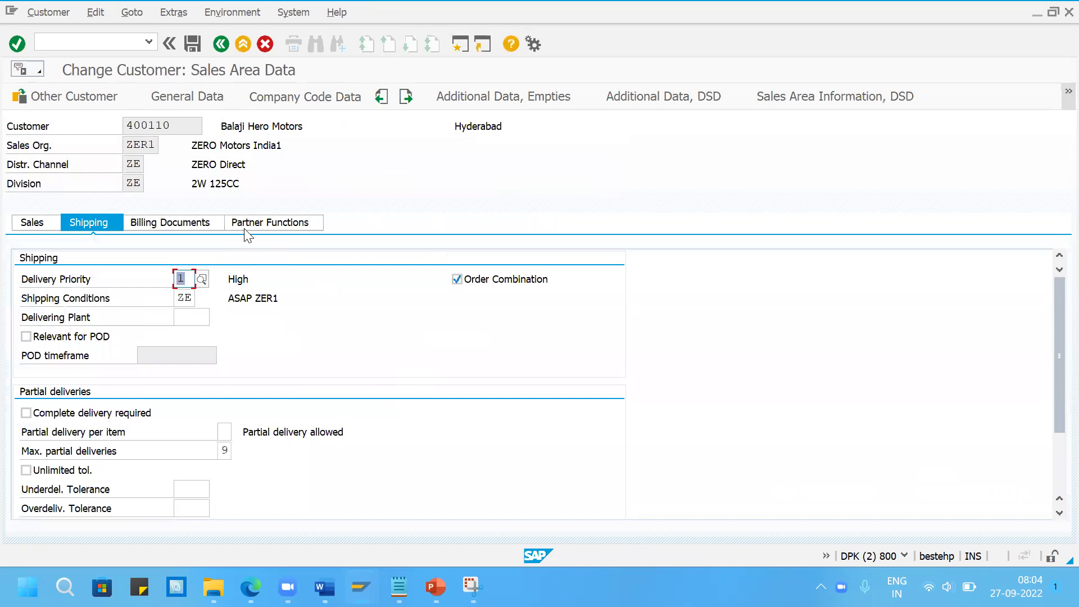
left_click(145, 225)
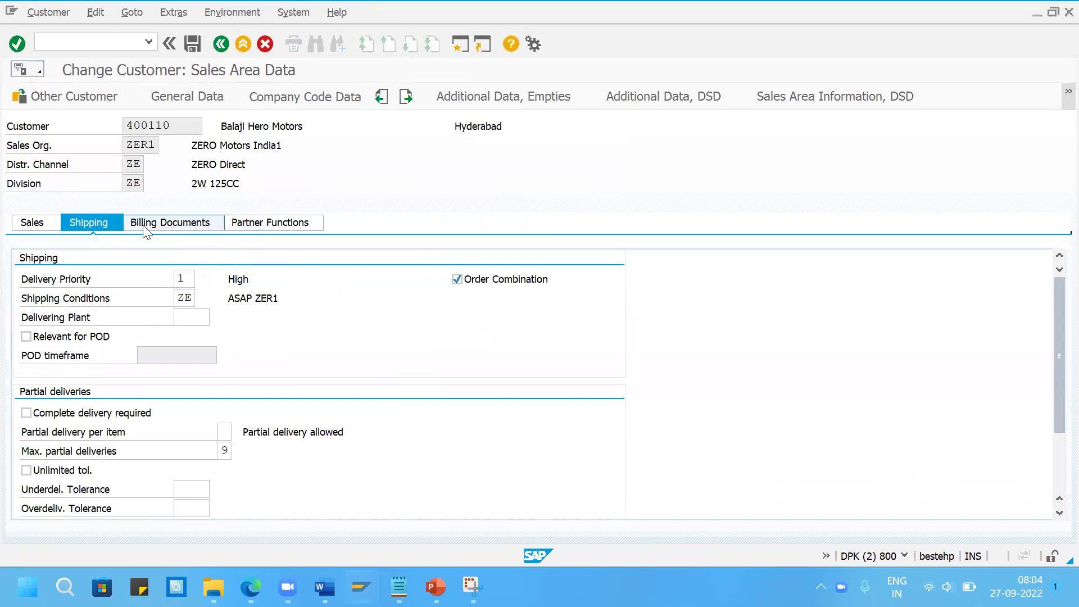
left_click(175, 393)
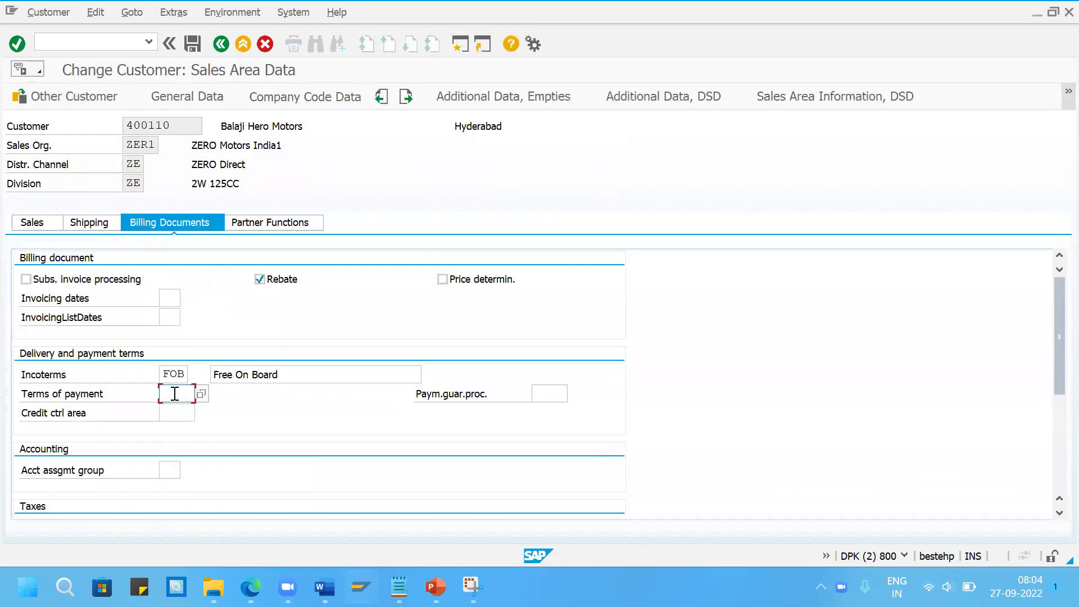
left_click(171, 408)
key("Return")
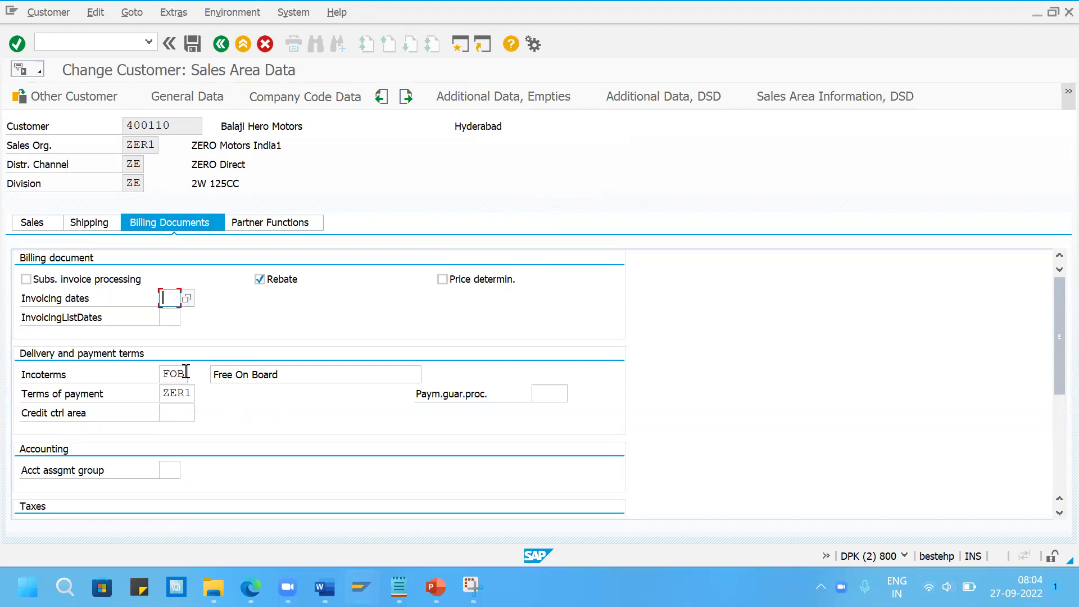
- Clear the terms of payment in the customer's company code payment data, recheck the sales area billing data and save the customer
left_click(274, 99)
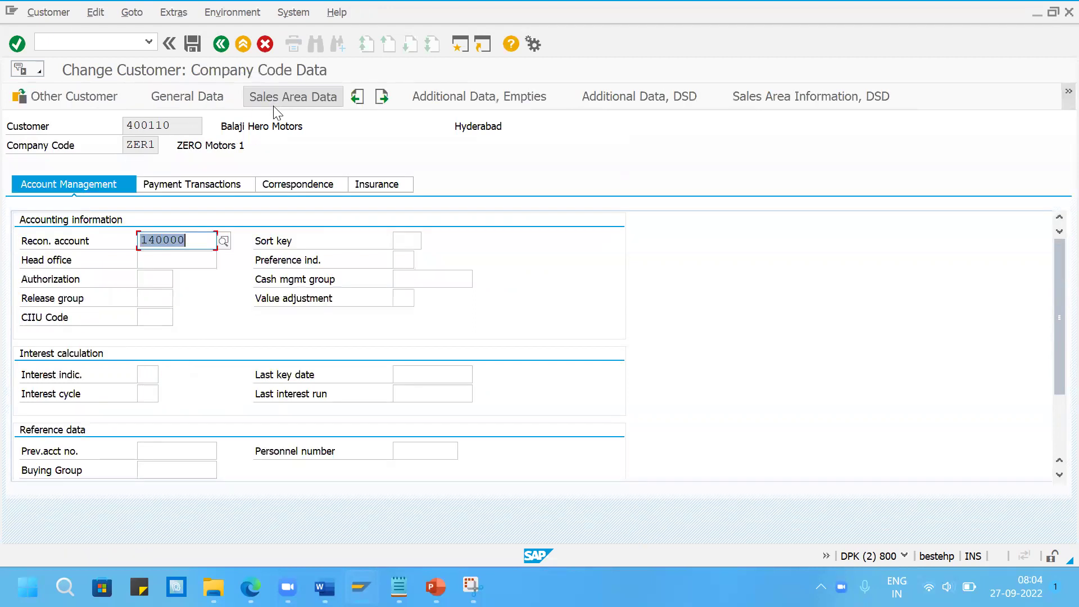
key("Return")
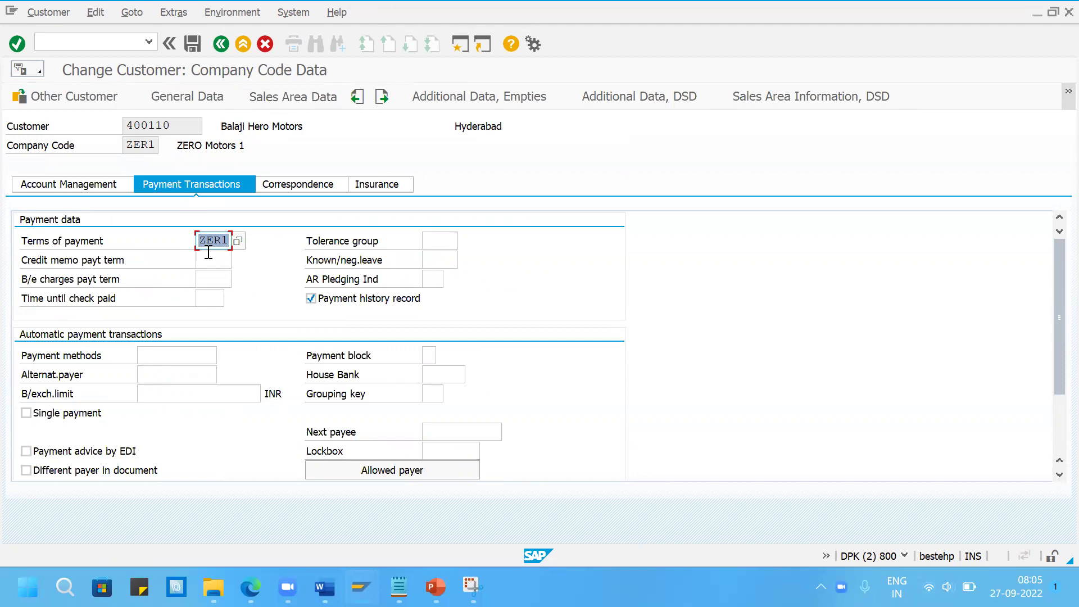
key("Delete")
left_click(297, 102)
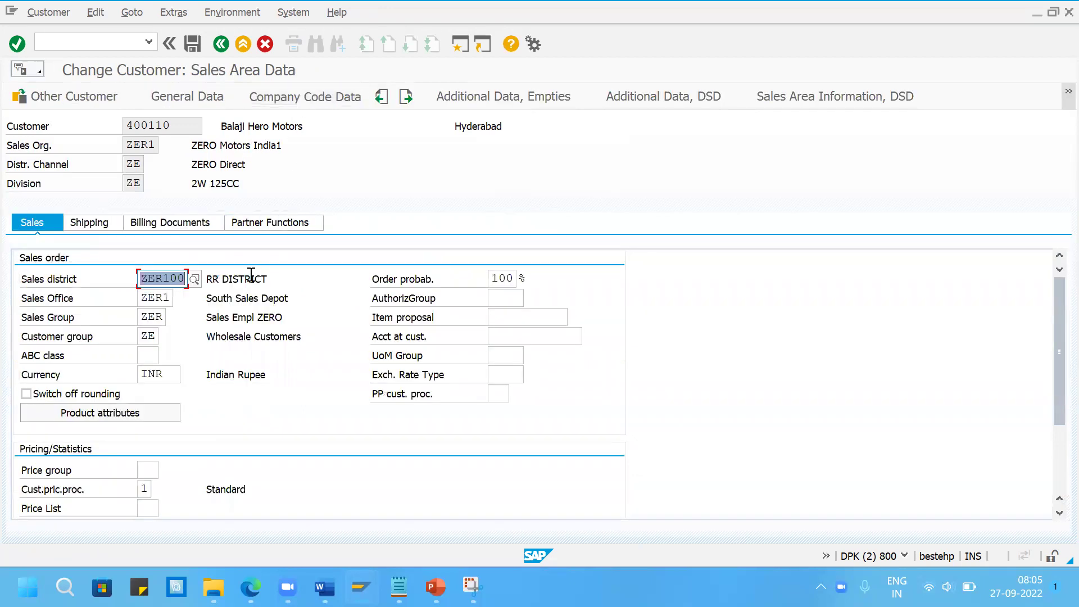
left_click(164, 225)
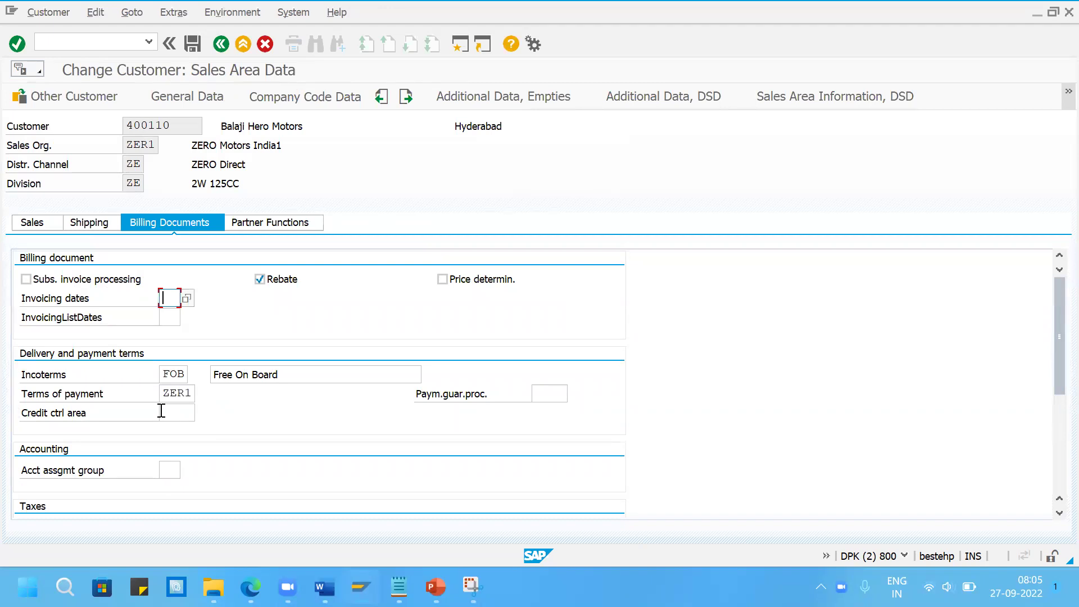
left_click(192, 43)
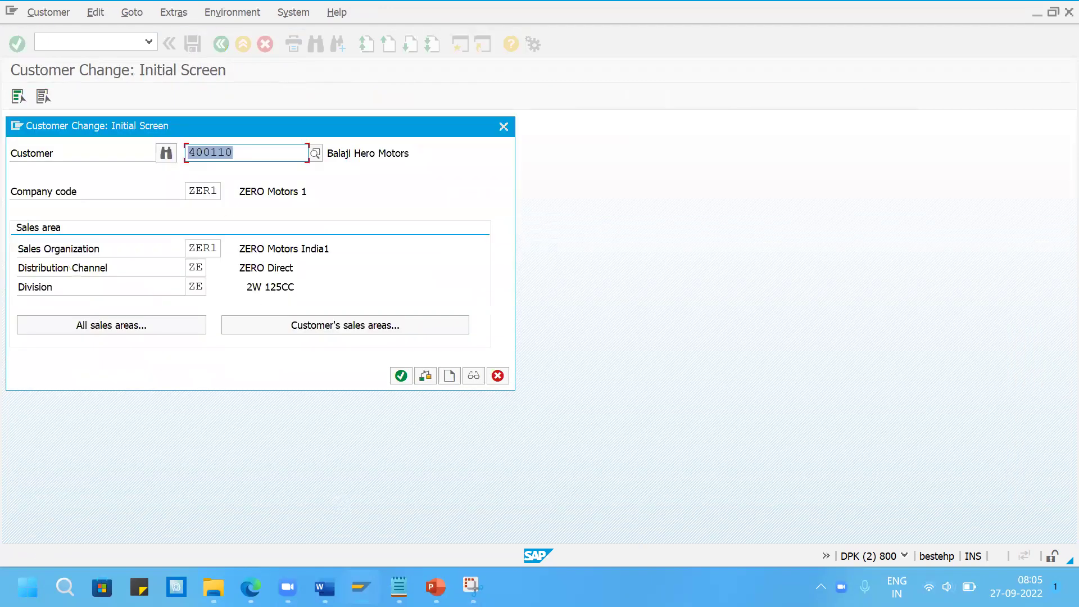
- Return to the sales order session, restart VA01 for a standard order, and enter the Balaji Hero Motors sold-to party with PO number Test001
mouse_move(361, 587)
left_click(271, 522)
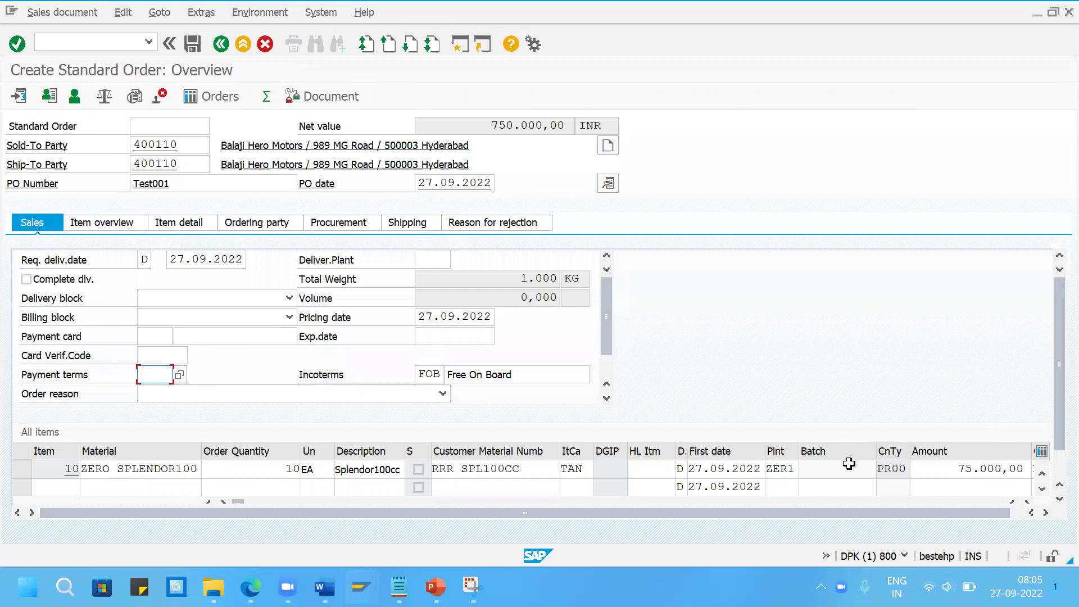
left_click(116, 37)
type("/nva01")
key("Return")
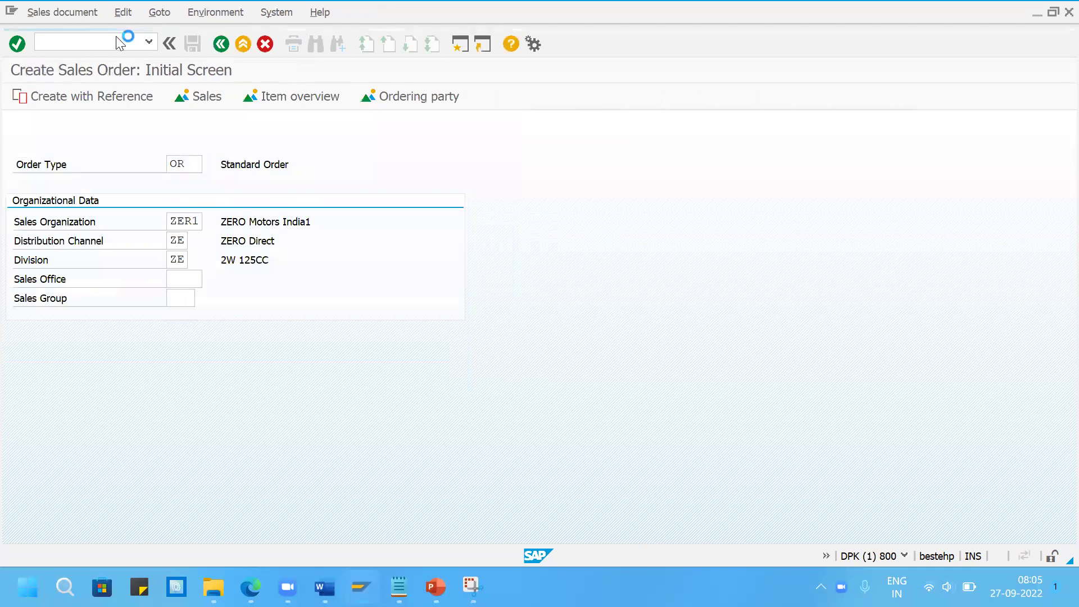
key("Return")
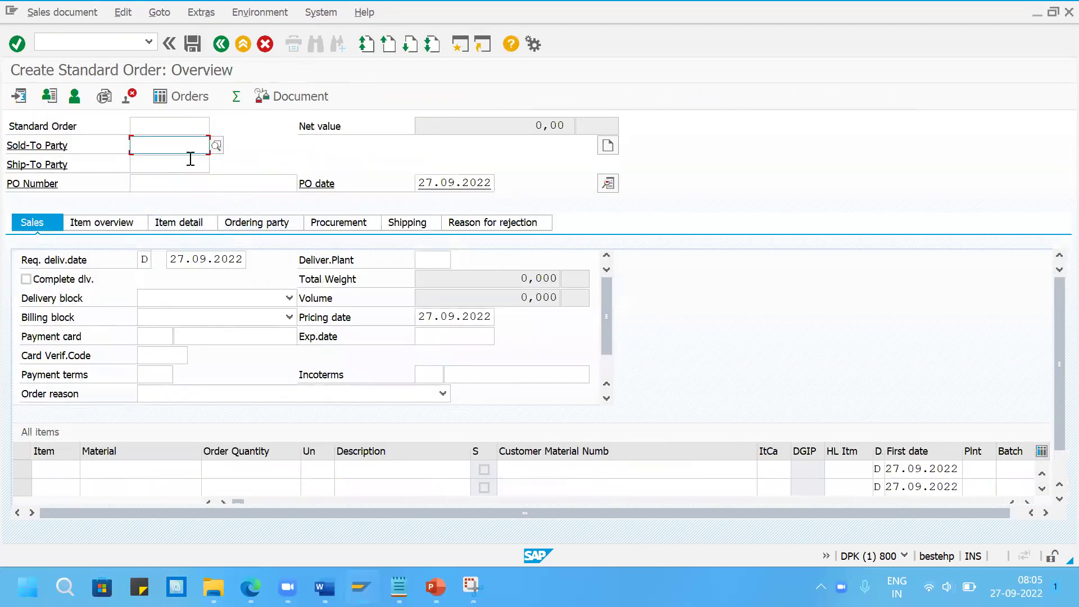
left_click(173, 147)
left_click(174, 159)
left_click(171, 186)
left_click(167, 197)
- Enter material ZERO SPLENDOR100 with order quantity 10 as the first item, and narrow the customer material number column
left_click(134, 467)
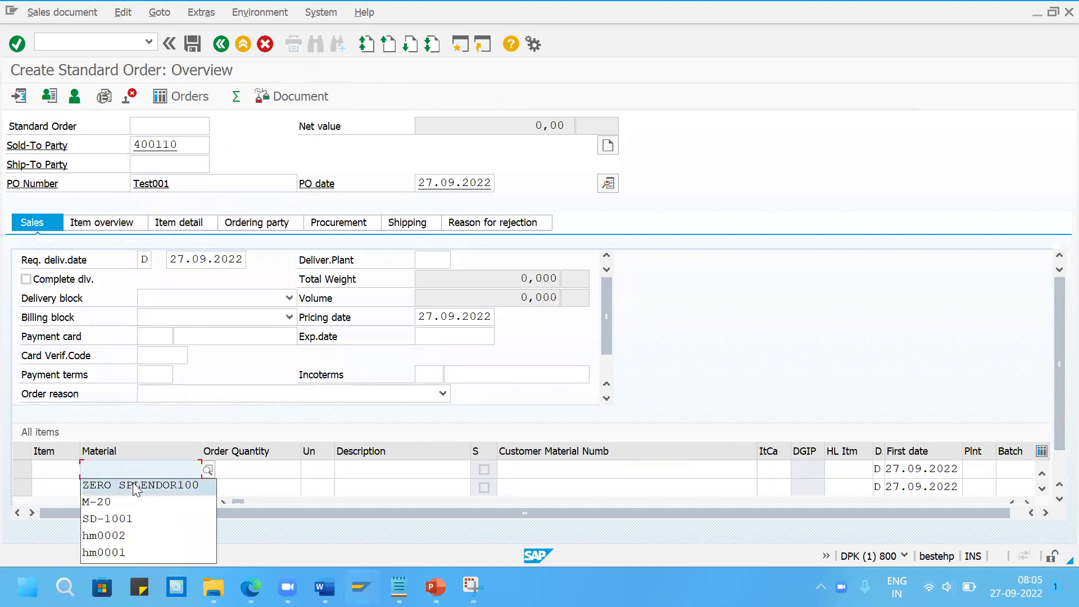
left_click(135, 482)
left_click(226, 467)
left_click(230, 475)
key("Return")
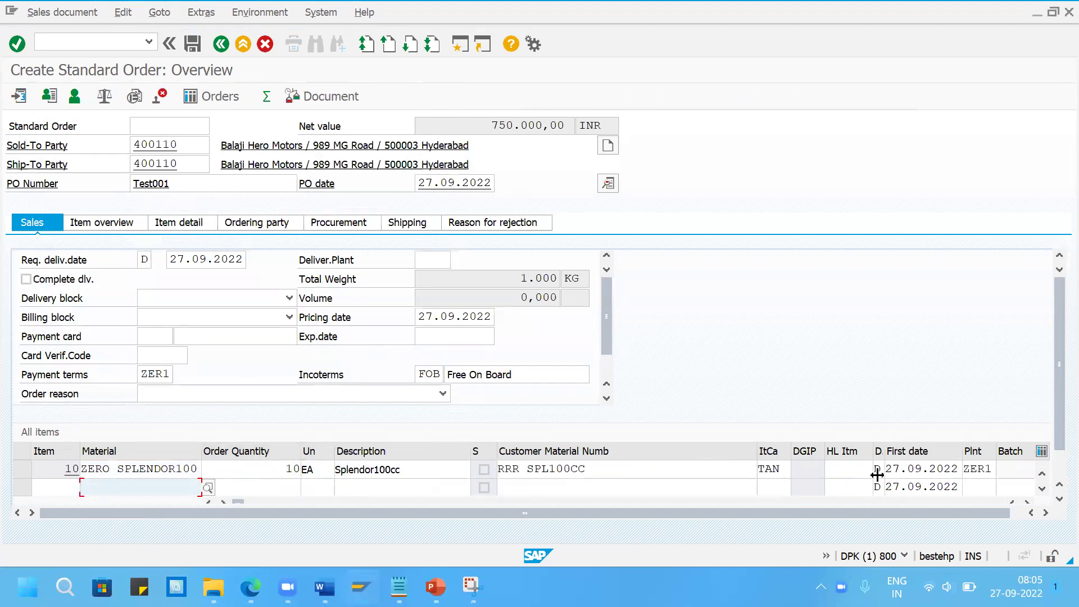
left_click_drag(757, 452, 620, 451)
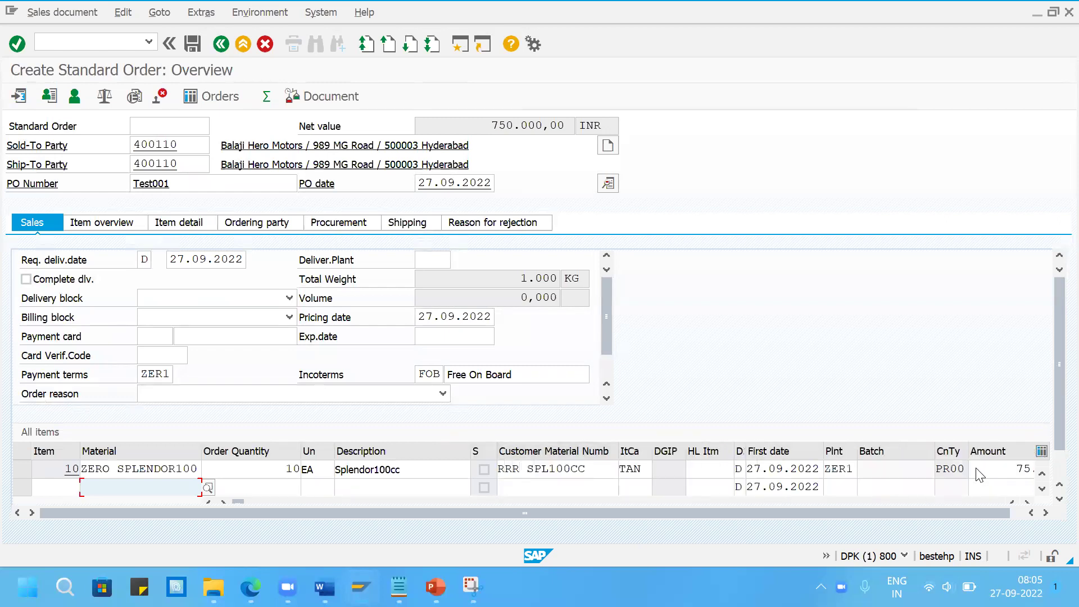
- Check the payment terms in the order overview and in the header's billing document data
left_click(141, 373)
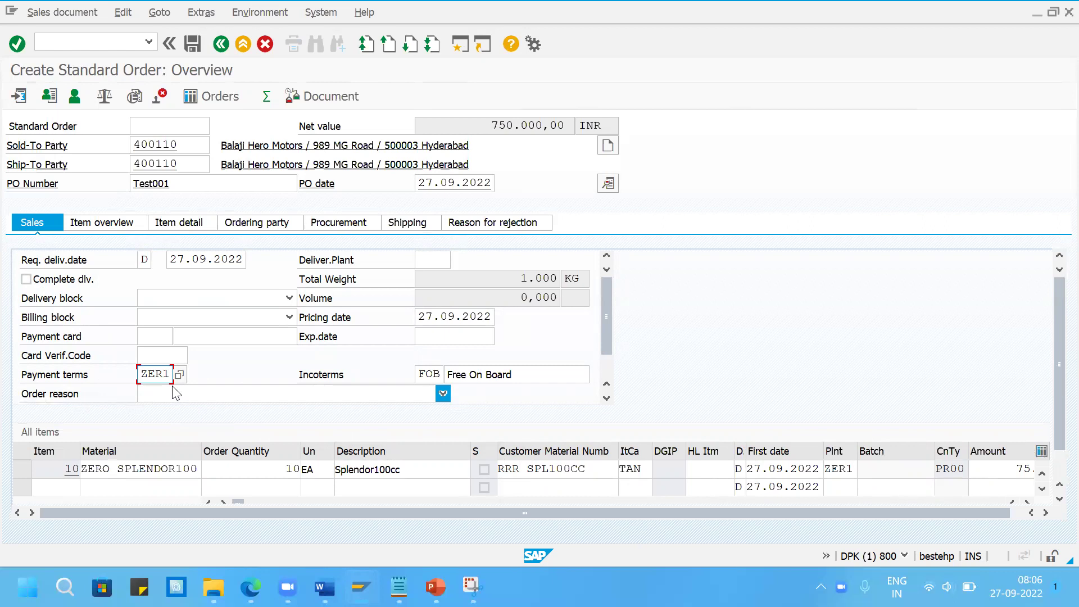
left_click(175, 383)
left_click(608, 185)
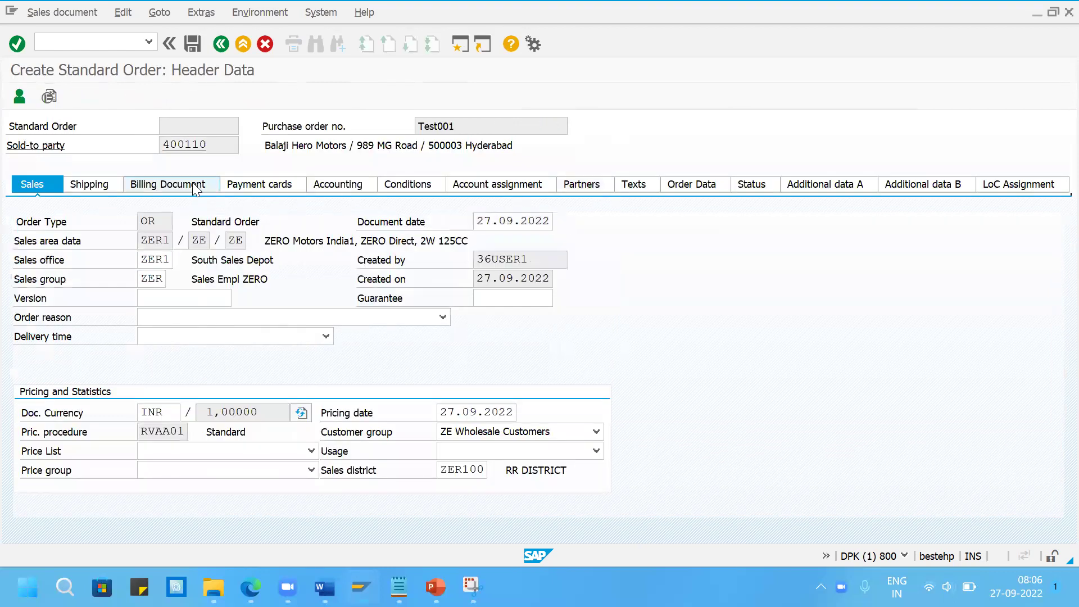
left_click(192, 184)
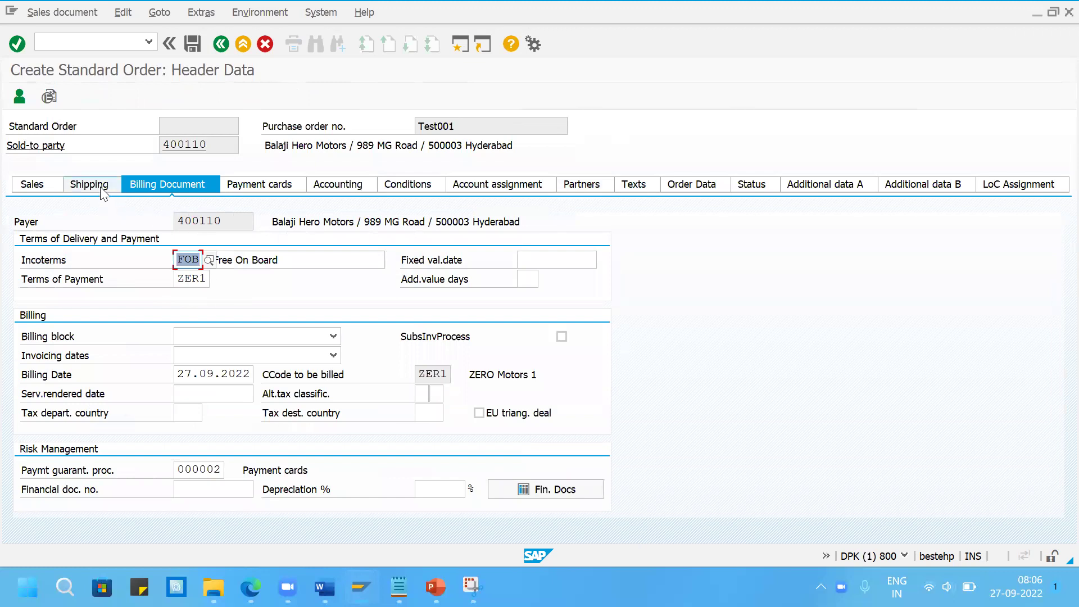
left_click(221, 45)
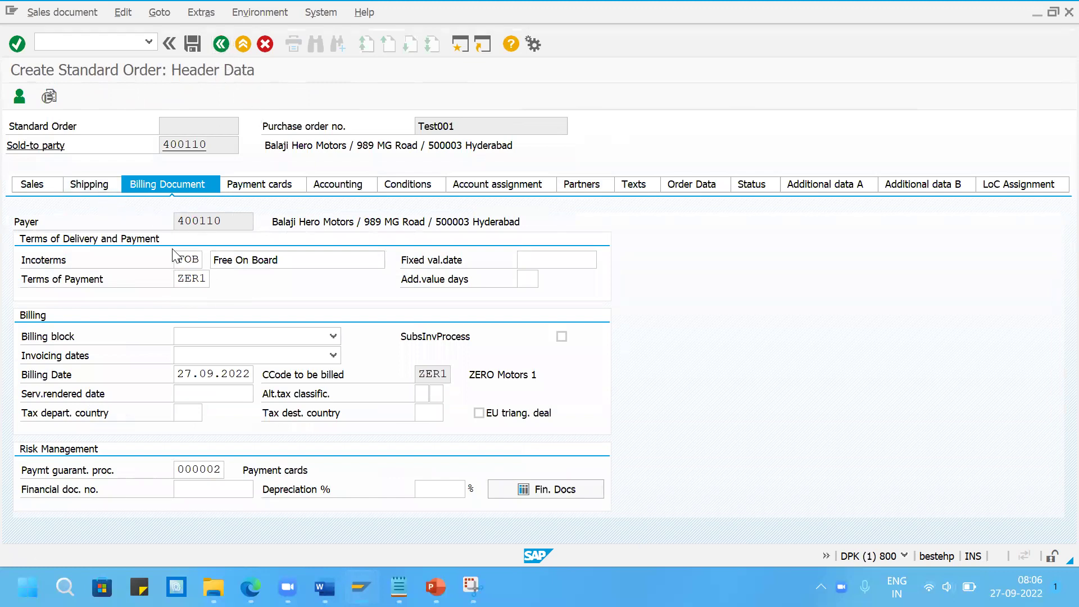
- Open the details of item 10 and check its payment terms in the billing data and its plant in the shipping data
double_click(157, 468)
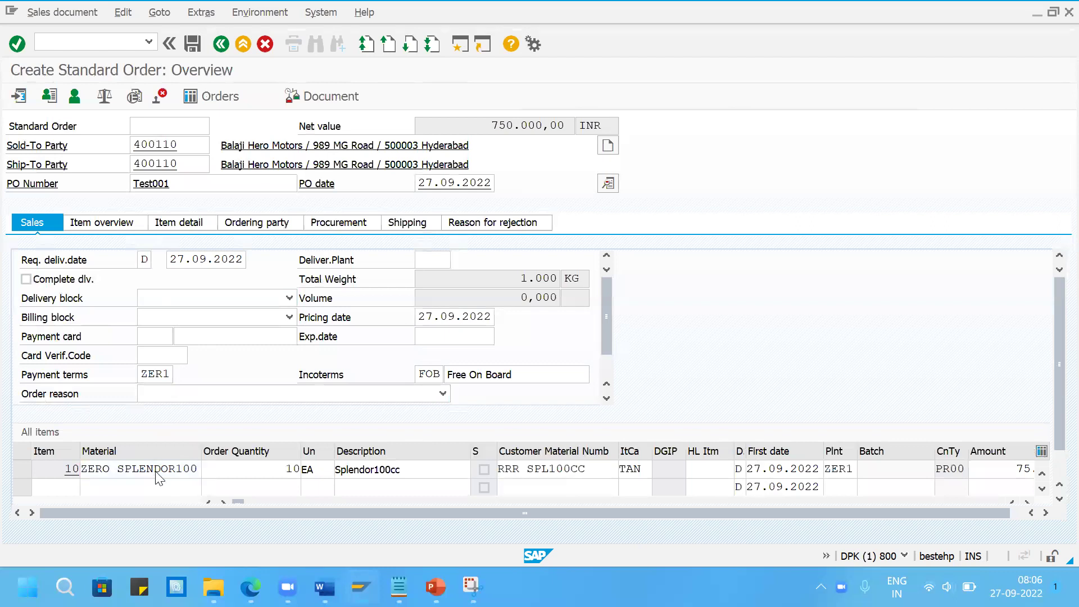
left_click(190, 187)
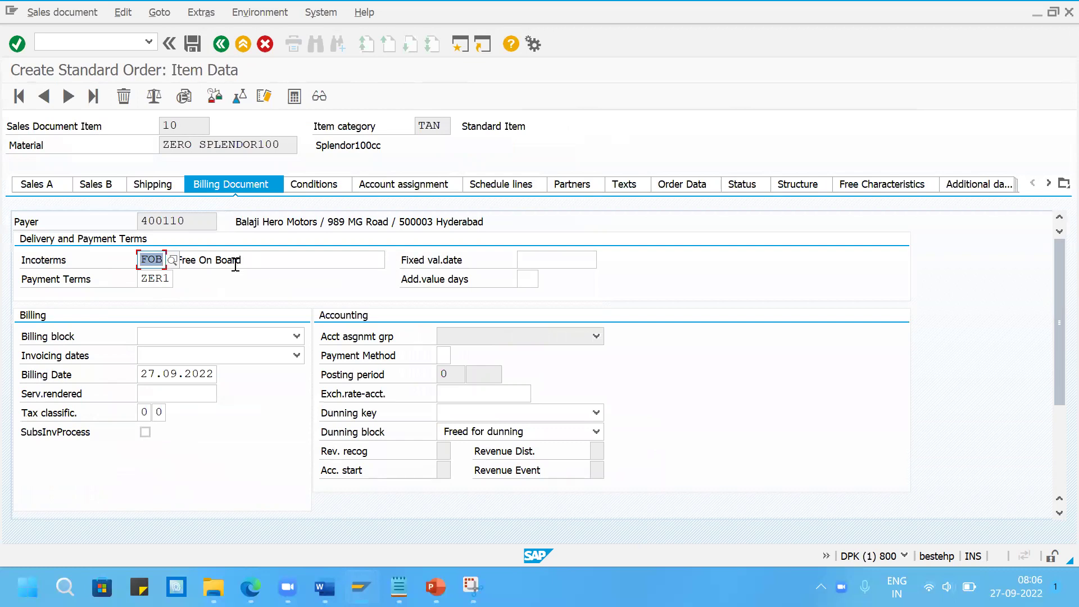
left_click(162, 186)
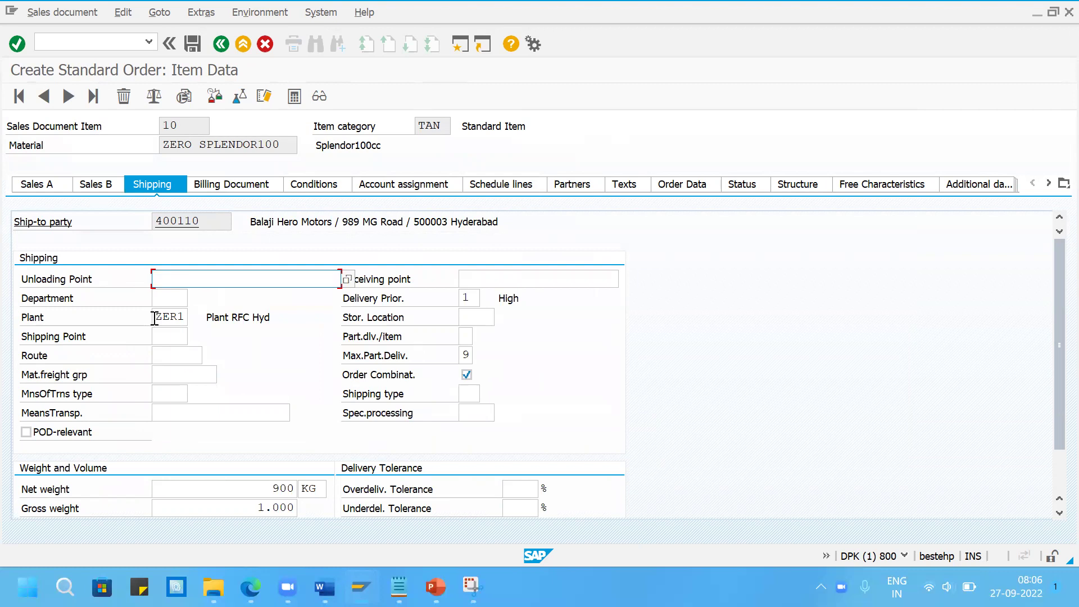
left_click(218, 99)
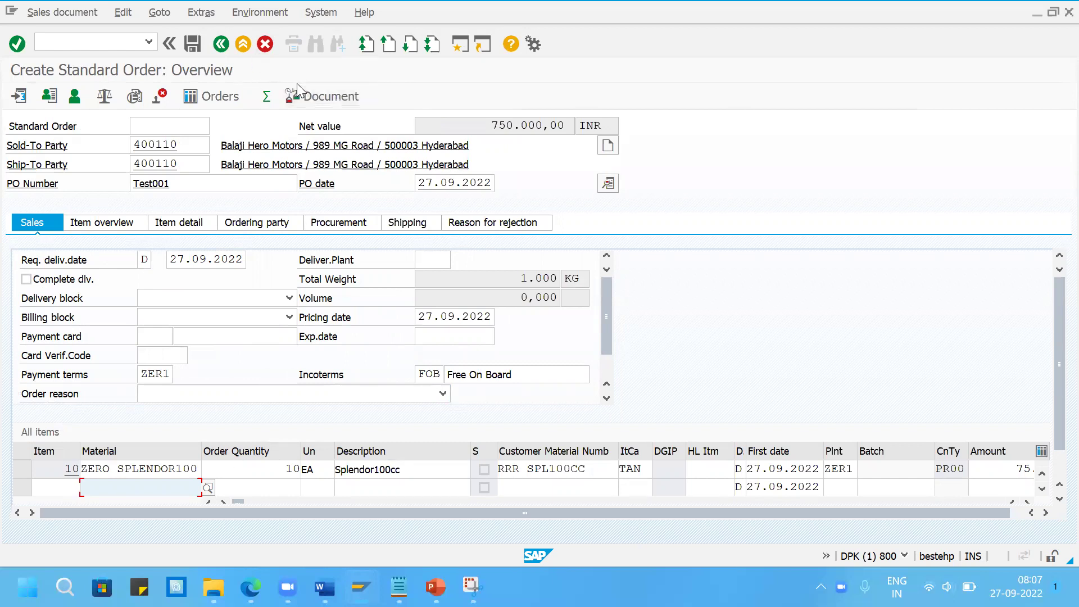
- Display the sold-to party master from the order, check the delivering plant in its sales area shipping data, and return to the order
left_click(260, 12)
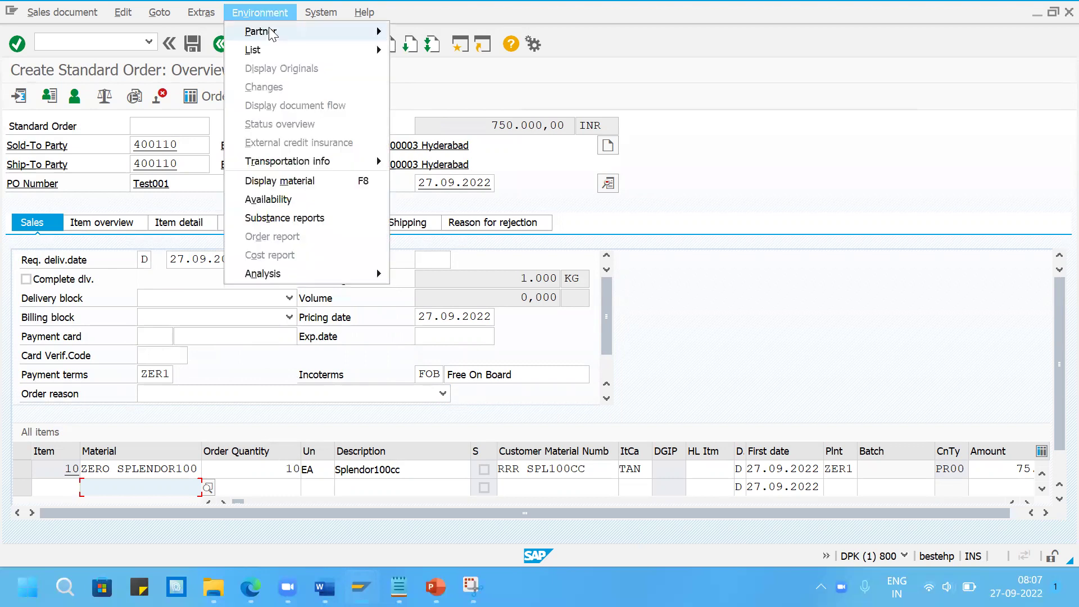
mouse_move(272, 33)
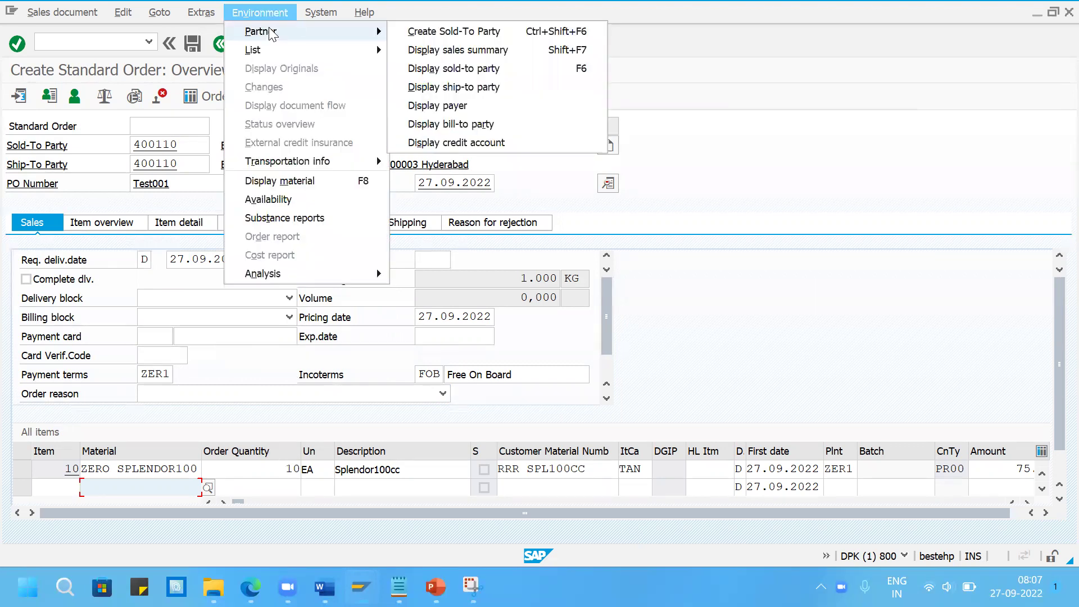
left_click(429, 69)
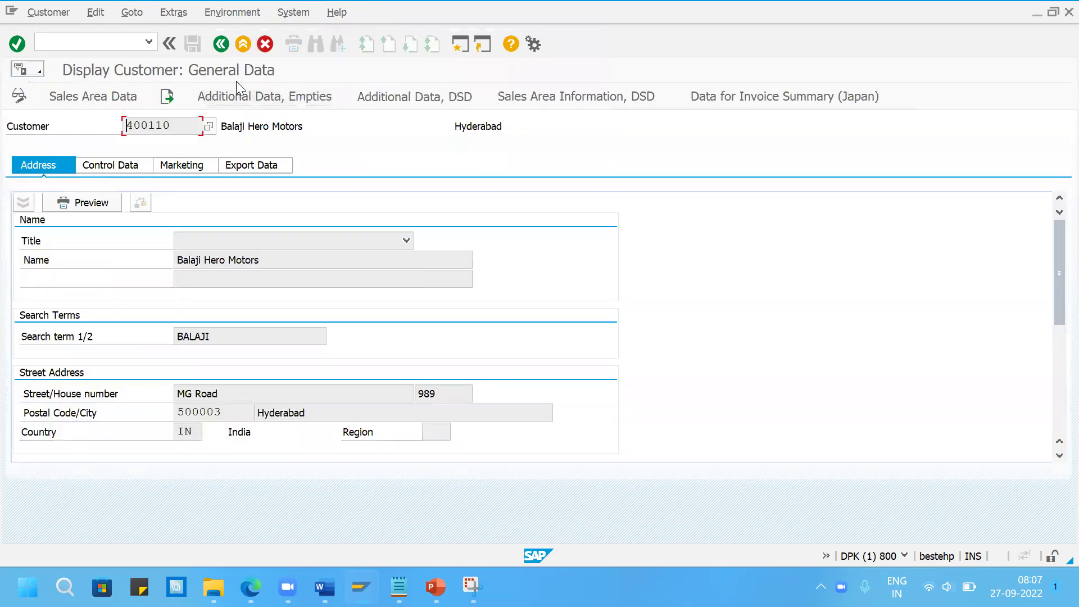
left_click(114, 97)
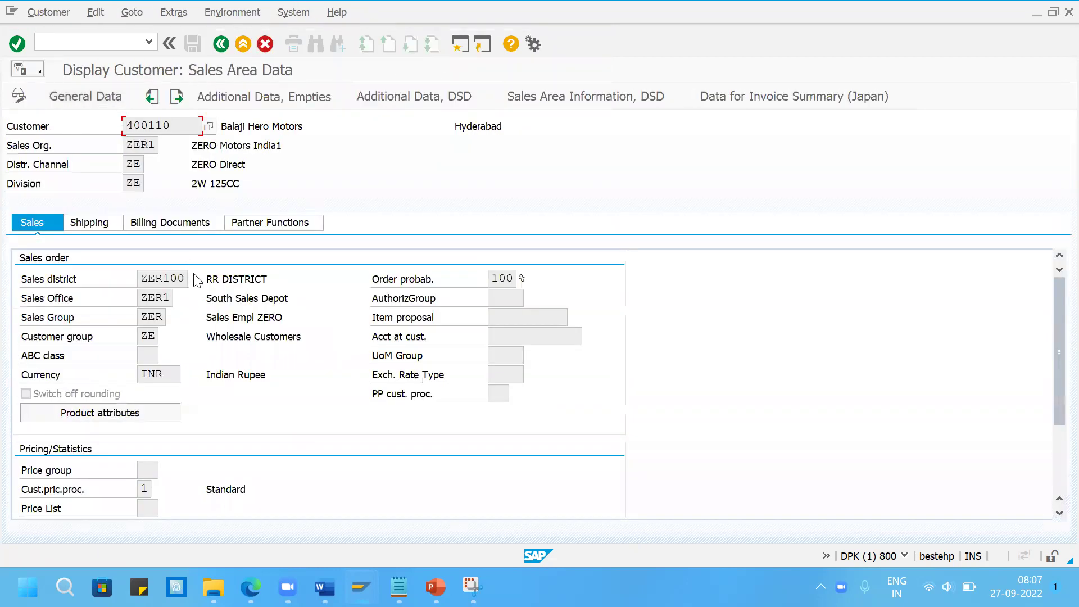
left_click(104, 225)
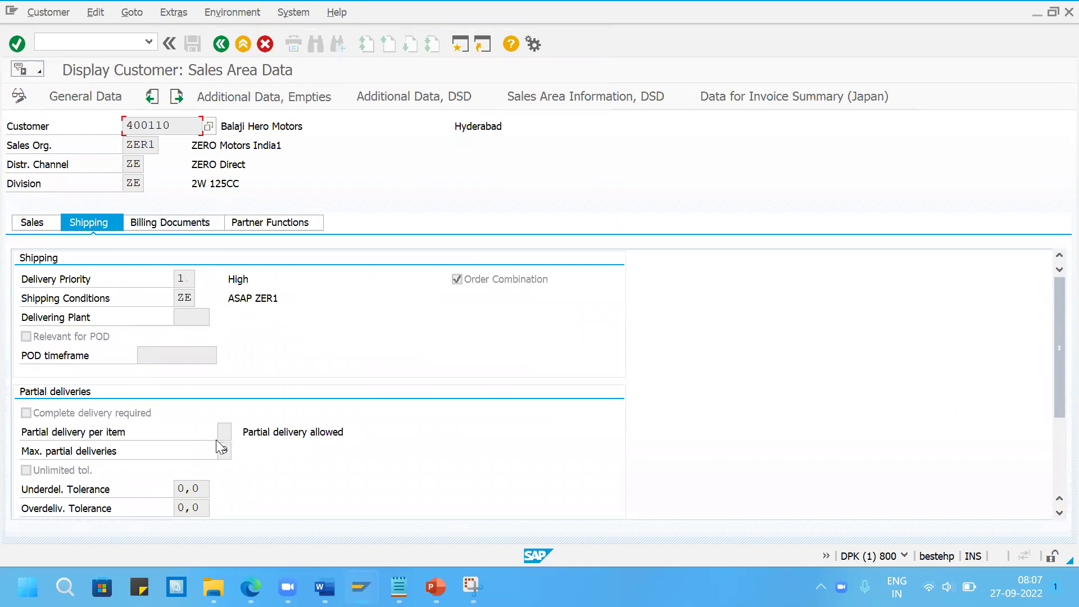
left_click(187, 319)
left_click(221, 44)
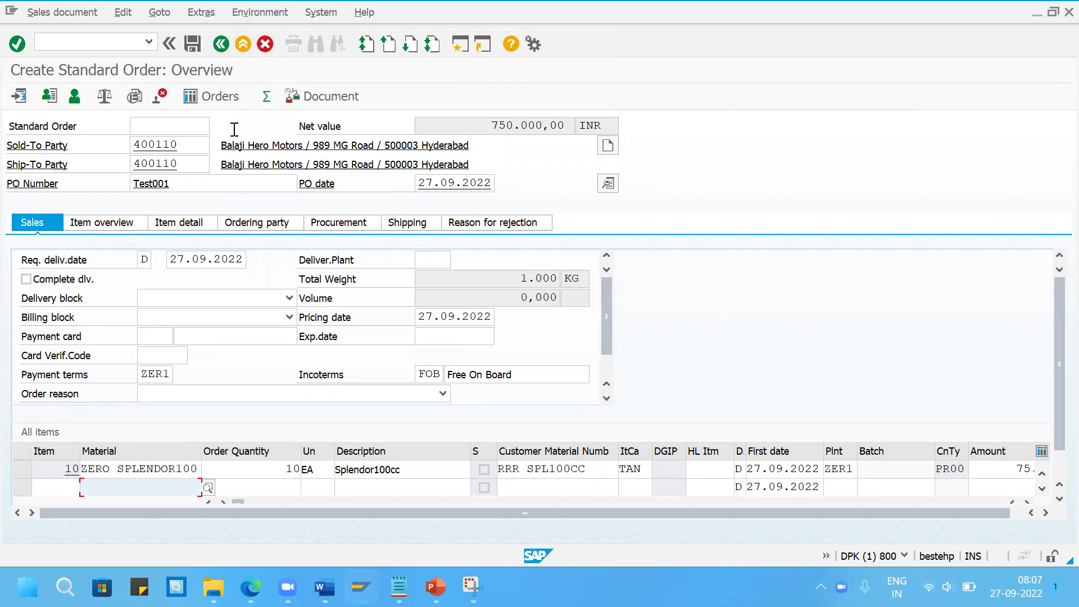
- Display the material master of ZERO SPLENDOR100 from the order, check its delivering plant in the sales organization data, and return to the order
left_click(260, 11)
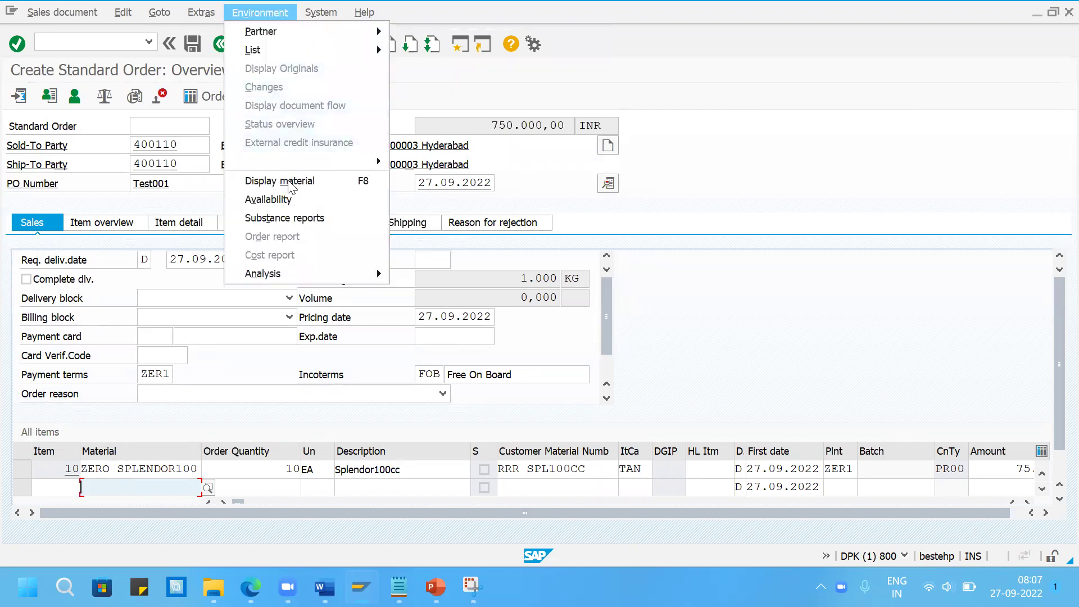
left_click(291, 185)
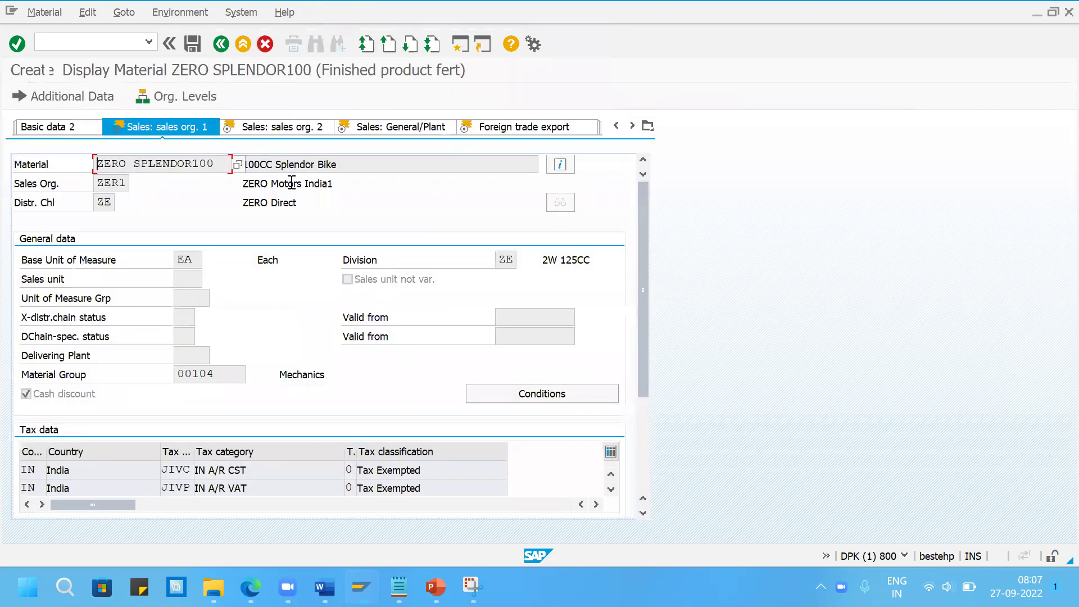
left_click(185, 358)
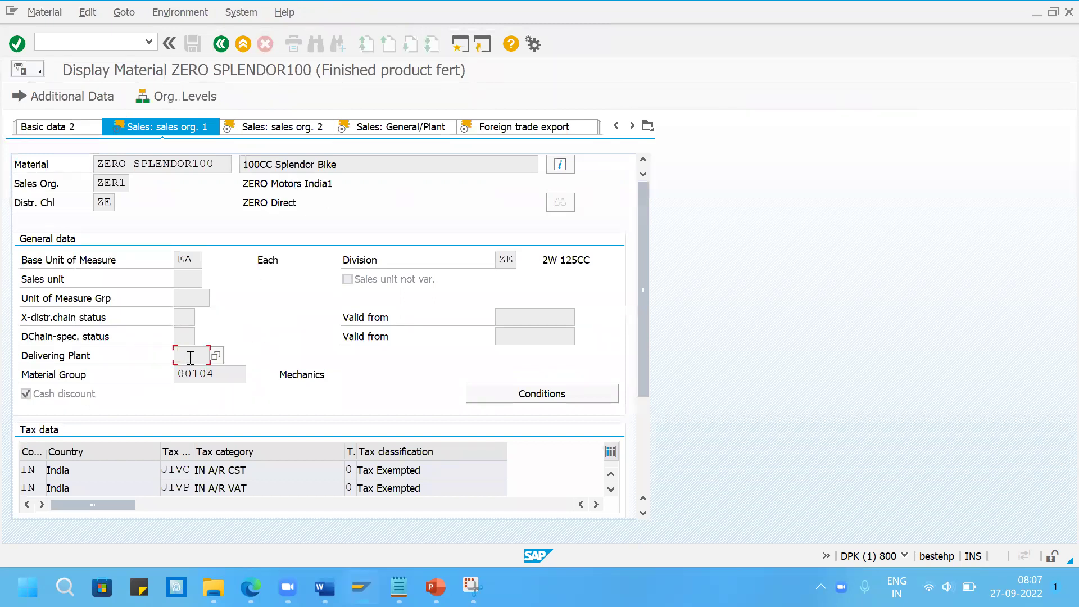
left_click(221, 44)
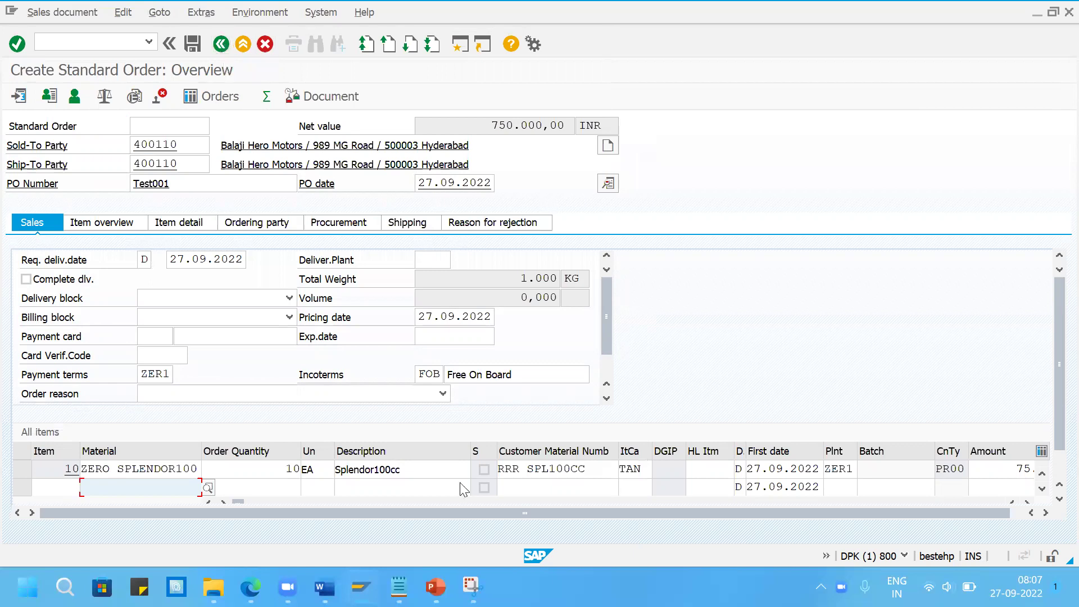
- Switch to the Notepad notes and review the plant determination sources and the payment terms section
left_click(399, 586)
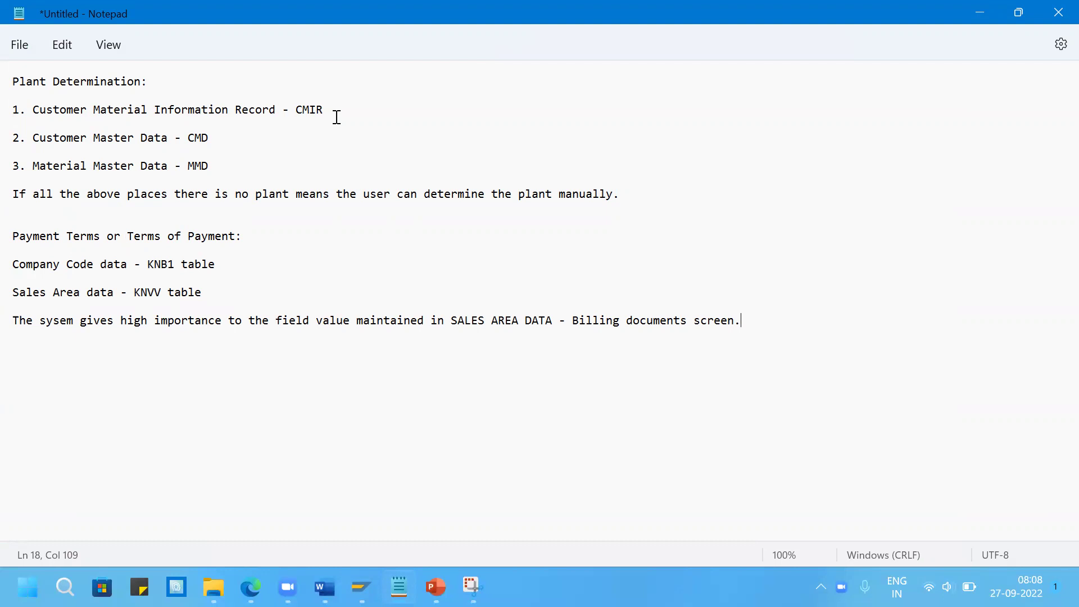
left_click_drag(219, 165, 13, 139)
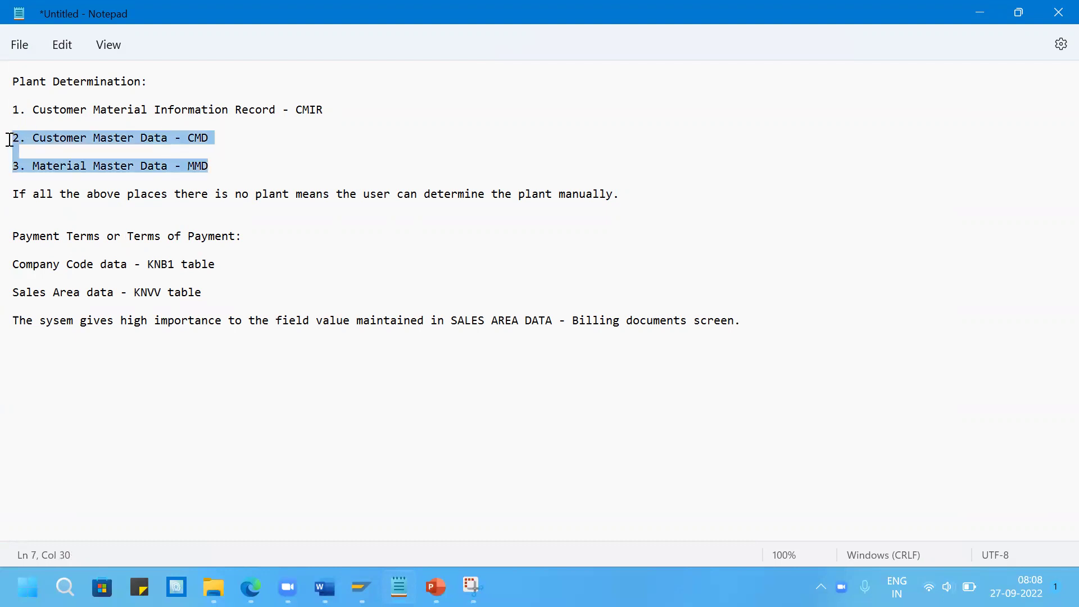
left_click(217, 164)
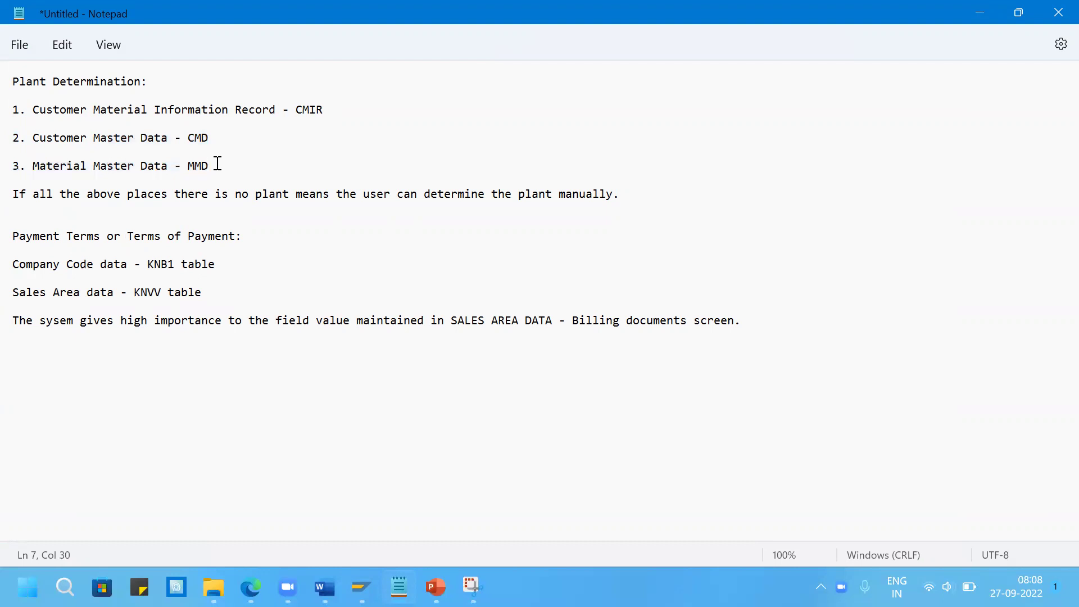
left_click(330, 109)
left_click(218, 165)
left_click_drag(246, 236, 8, 236)
left_click(247, 245)
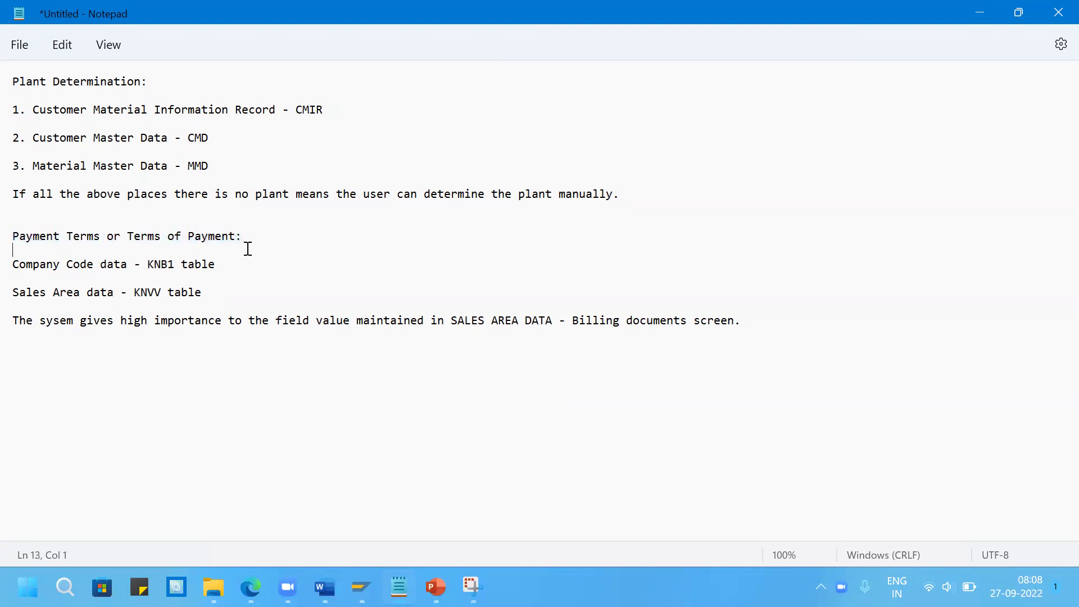